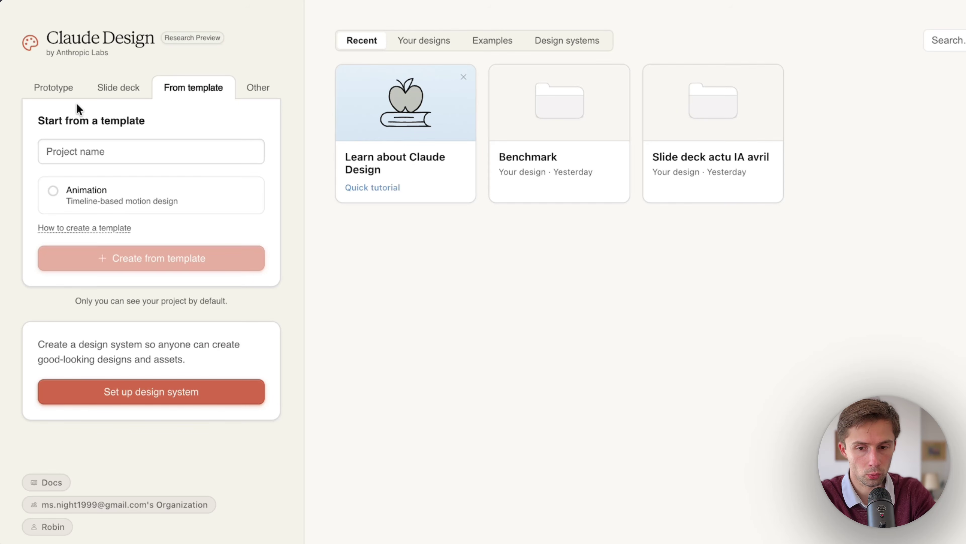
# Step: Look through the new-project options for a prototype, a slide deck, a template-based project and other projects
pyautogui.click(64, 92)
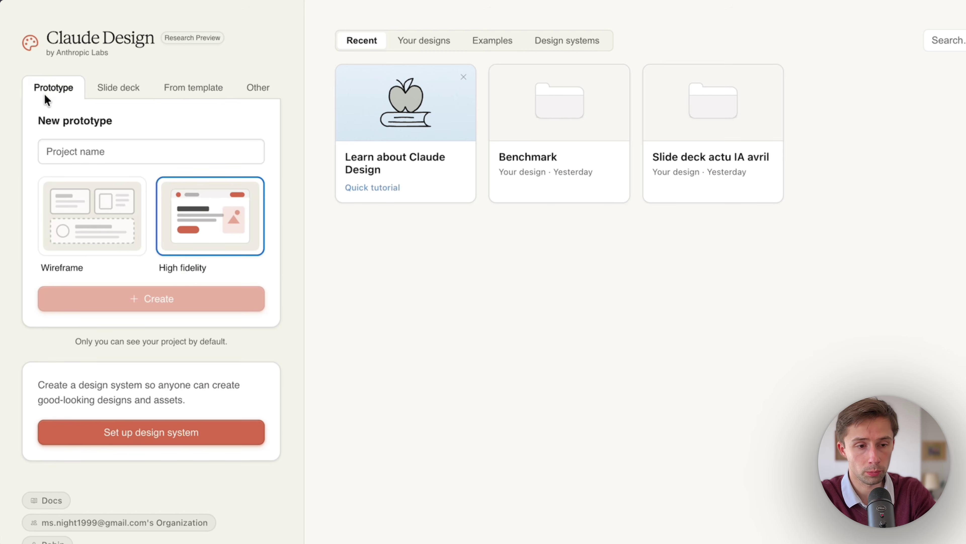
pyautogui.click(118, 85)
pyautogui.click(201, 91)
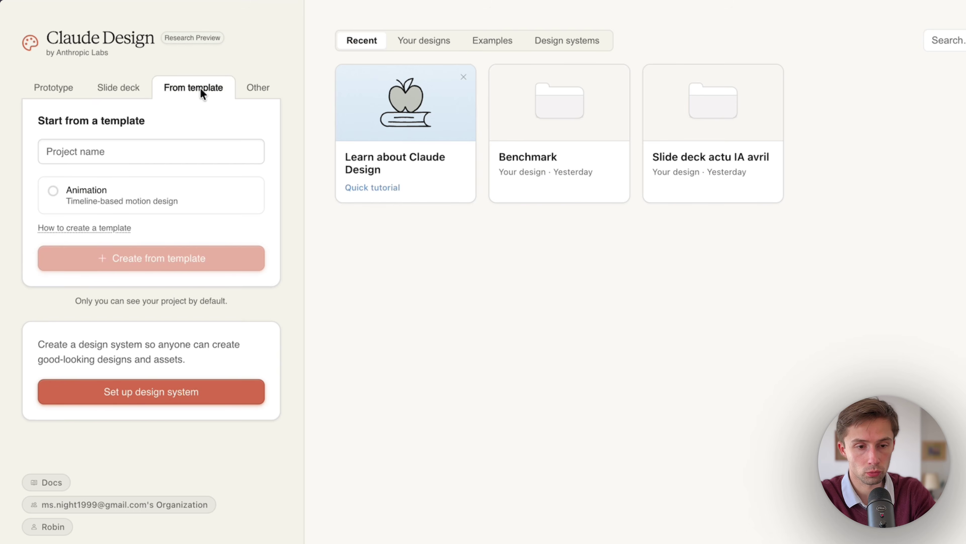
pyautogui.click(263, 86)
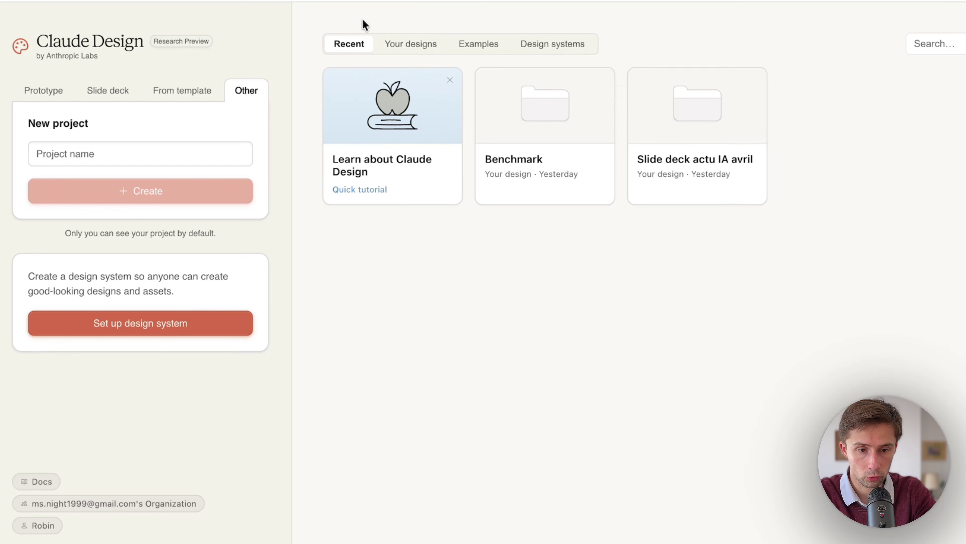
# Step: Browse the existing designs, the gallery of example prompts and the organization's design systems settings
pyautogui.click(404, 48)
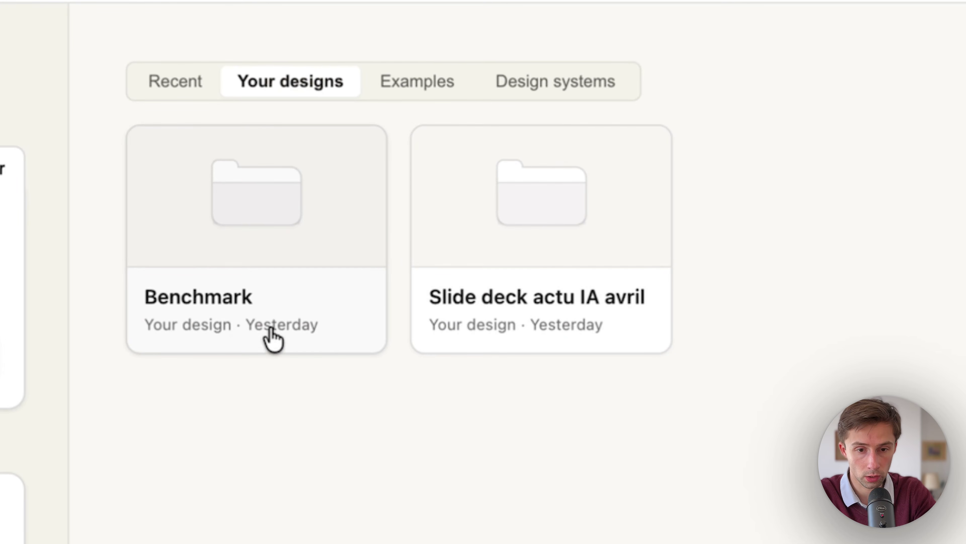
pyautogui.click(417, 81)
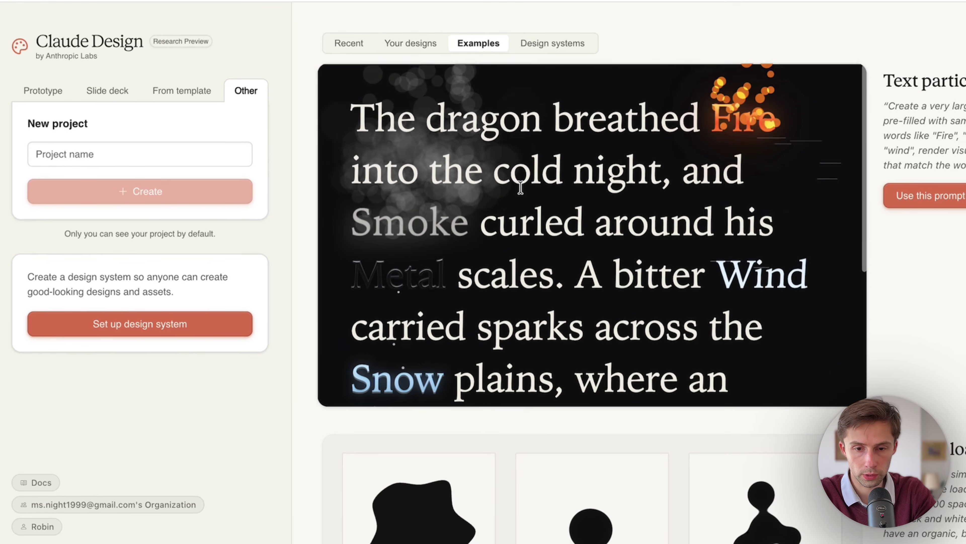
pyautogui.scroll(-10, 312, 281)
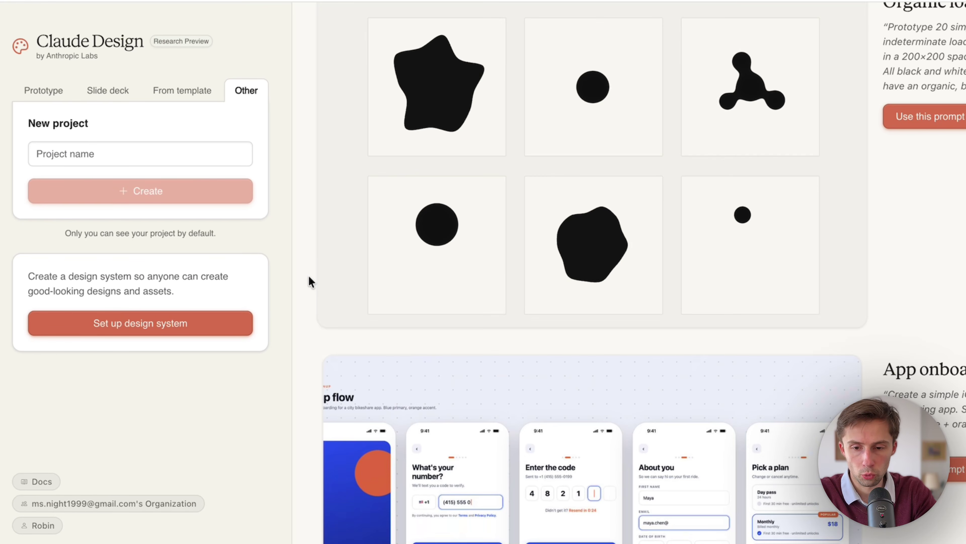
pyautogui.scroll(-10, 311, 282)
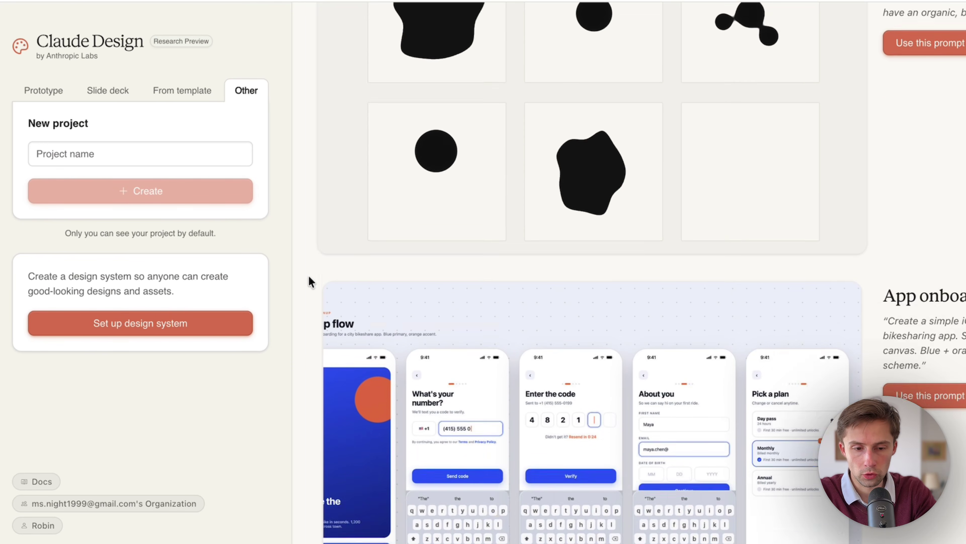
pyautogui.scroll(-9, 309, 276)
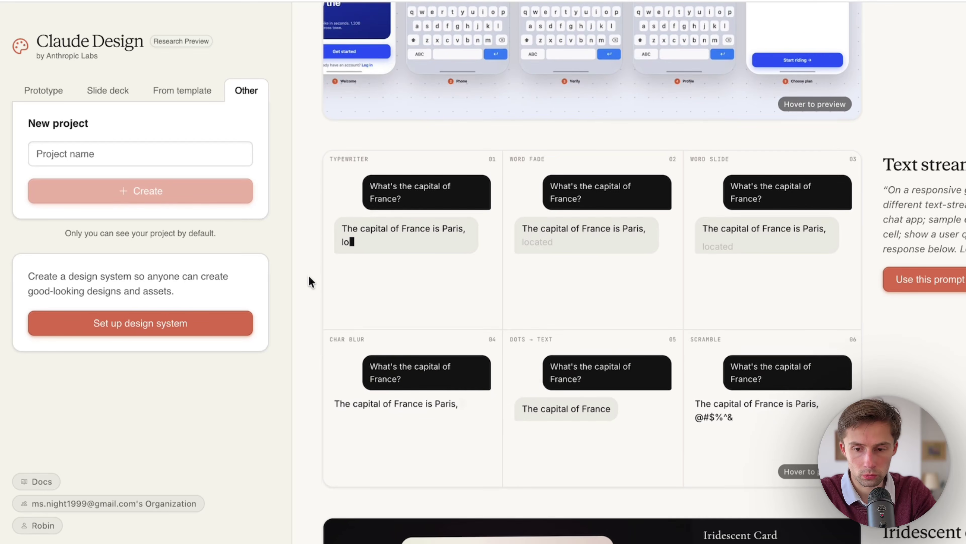
pyautogui.scroll(-12, 311, 282)
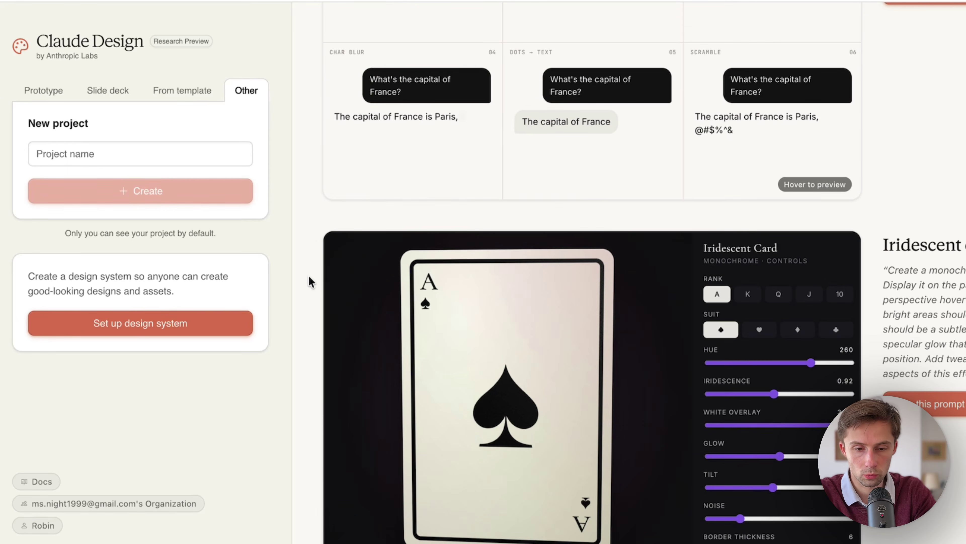
pyautogui.scroll(-5, 309, 277)
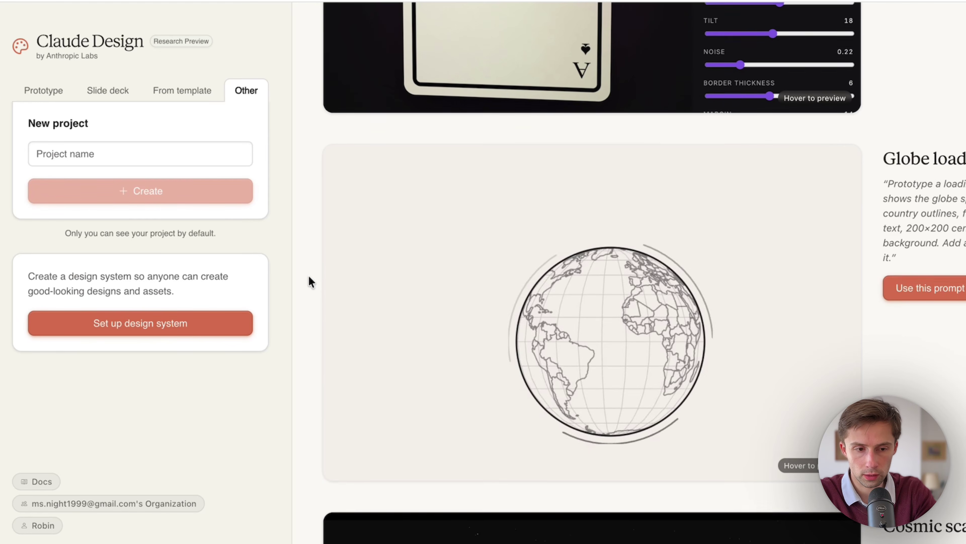
pyautogui.scroll(20, 309, 278)
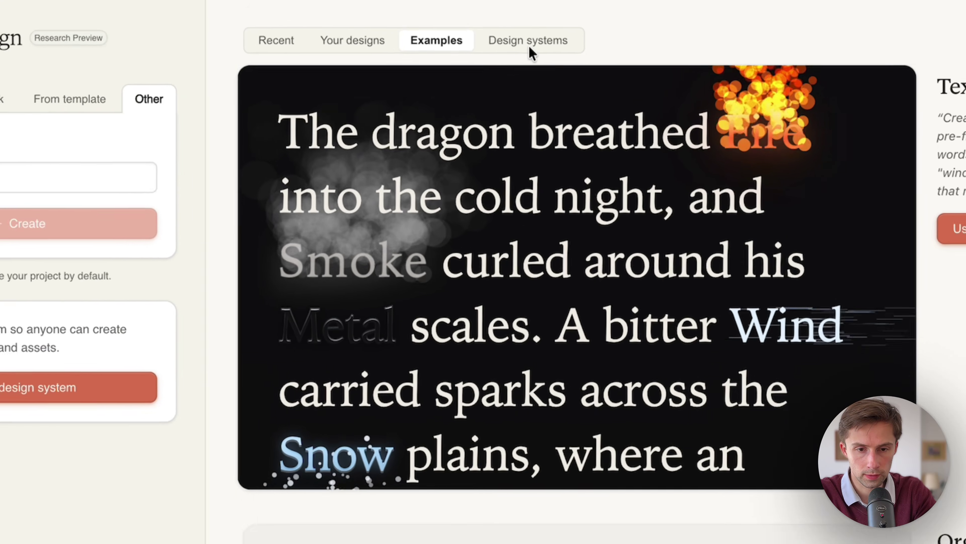
pyautogui.click(528, 42)
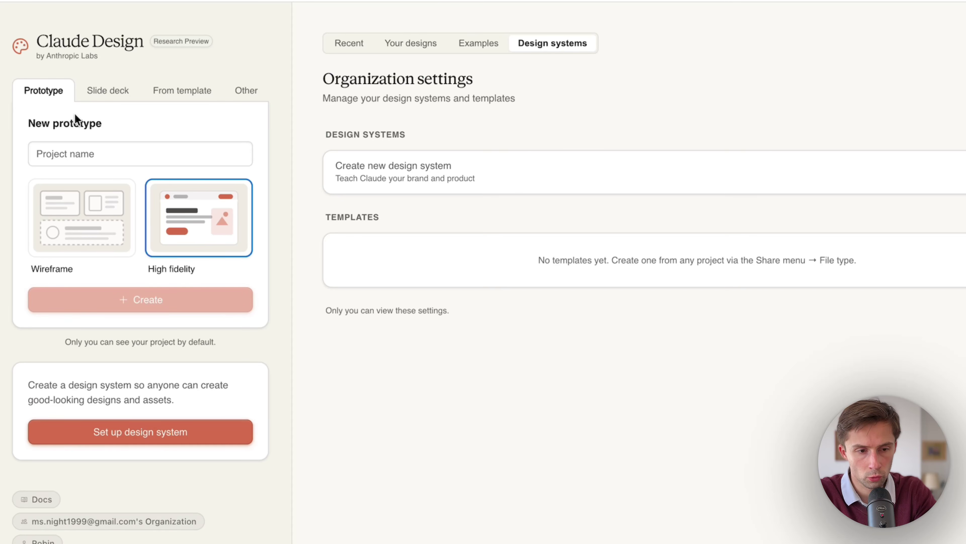
pyautogui.click(471, 44)
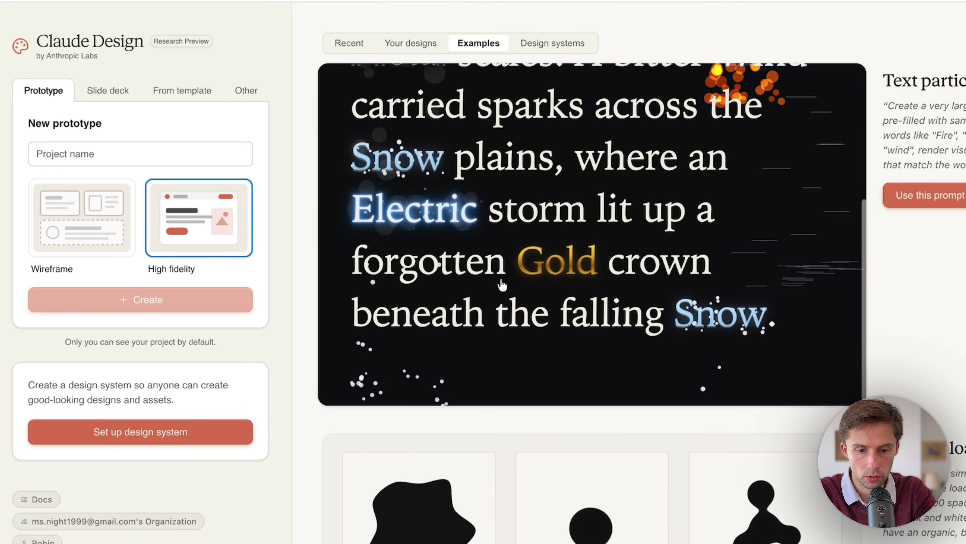
pyautogui.scroll(-20, 502, 284)
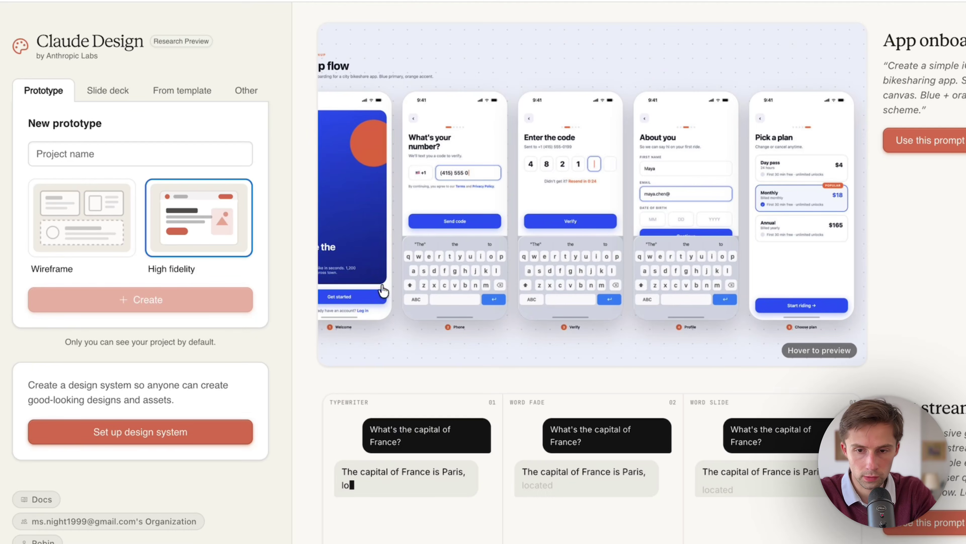
# Step: Review the slide deck creation form again and compare it with the template and other project forms
pyautogui.click(108, 91)
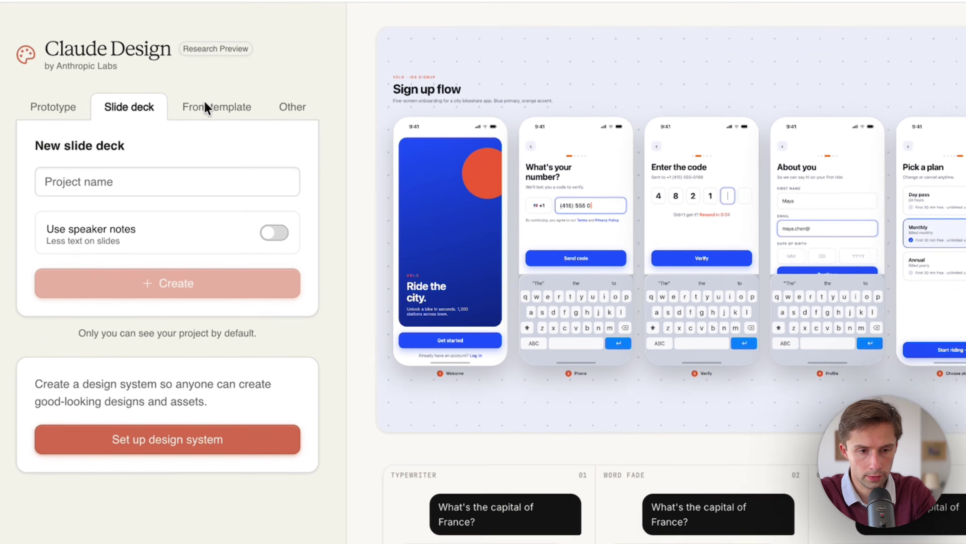
pyautogui.click(174, 91)
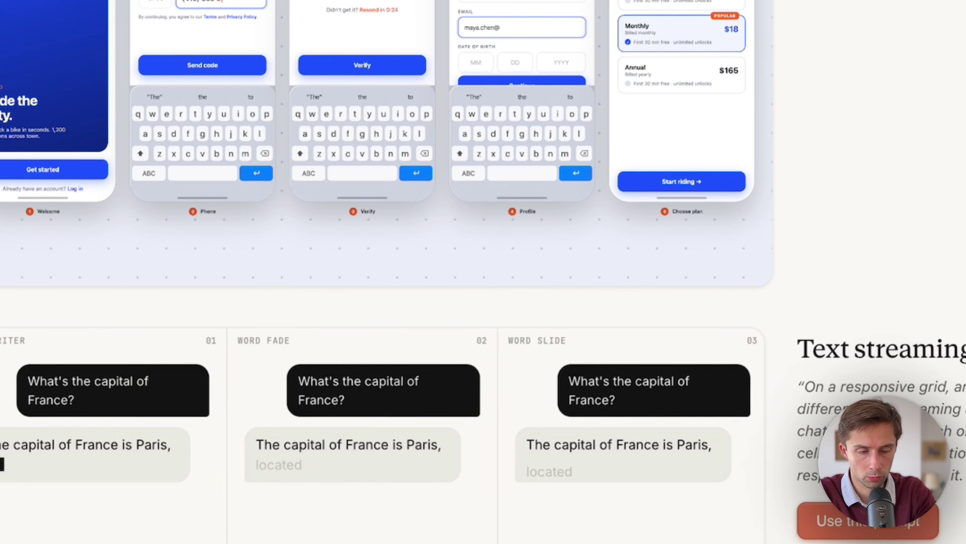
pyautogui.click(246, 90)
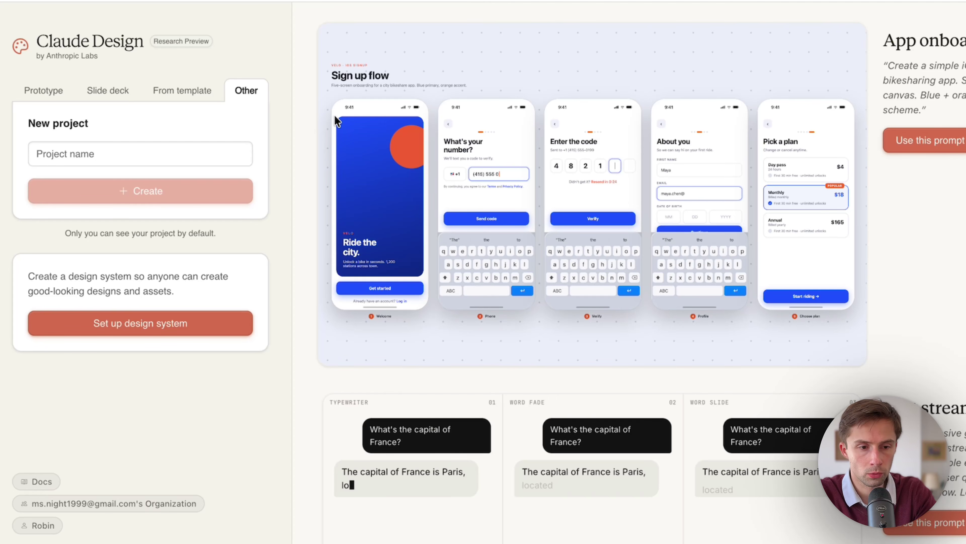
pyautogui.click(120, 91)
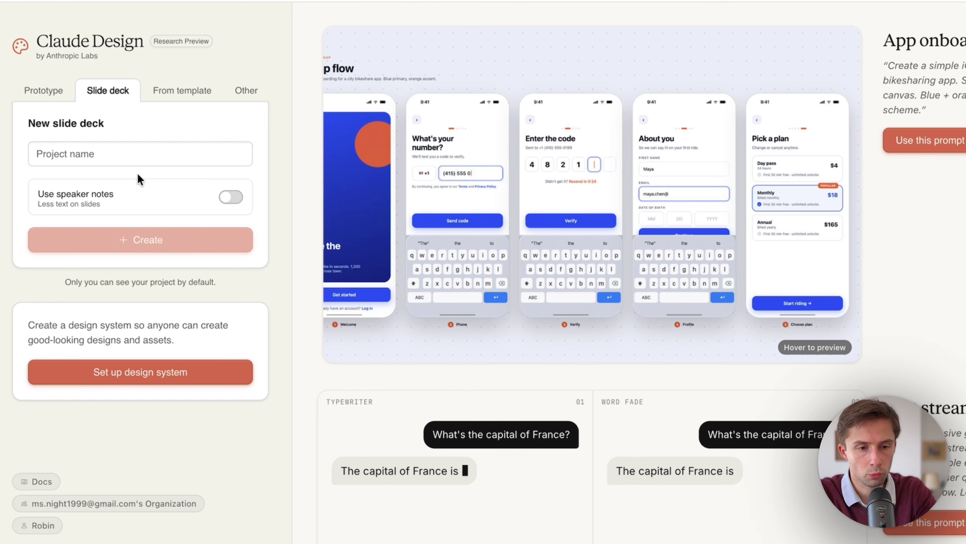
pyautogui.click(97, 156)
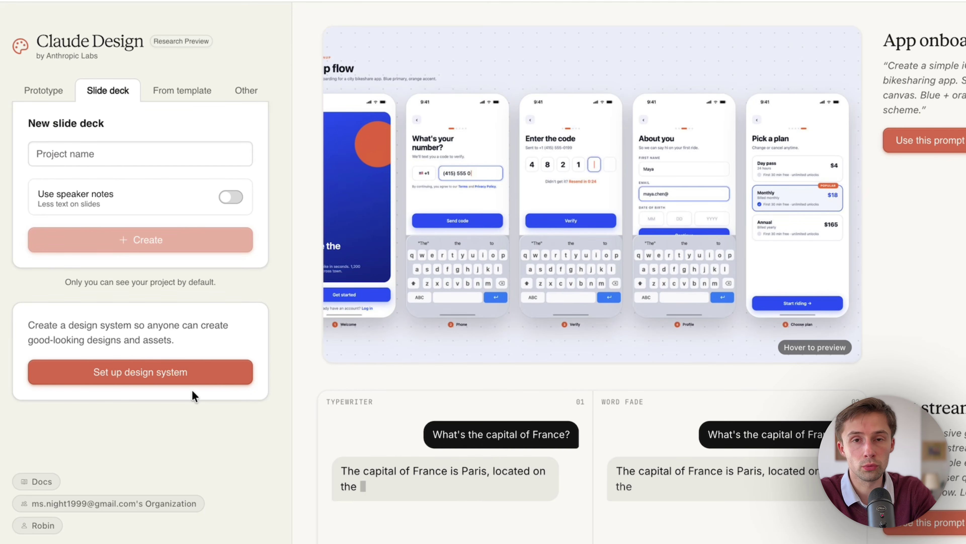
pyautogui.click(236, 96)
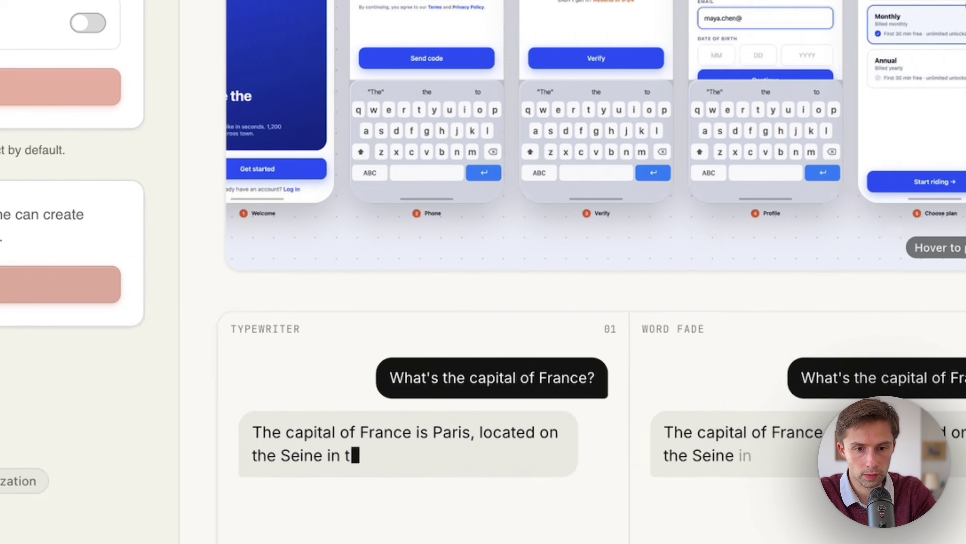
# Step: Start setting up a new design system and enter its name in the company name and blurb field
pyautogui.click(114, 375)
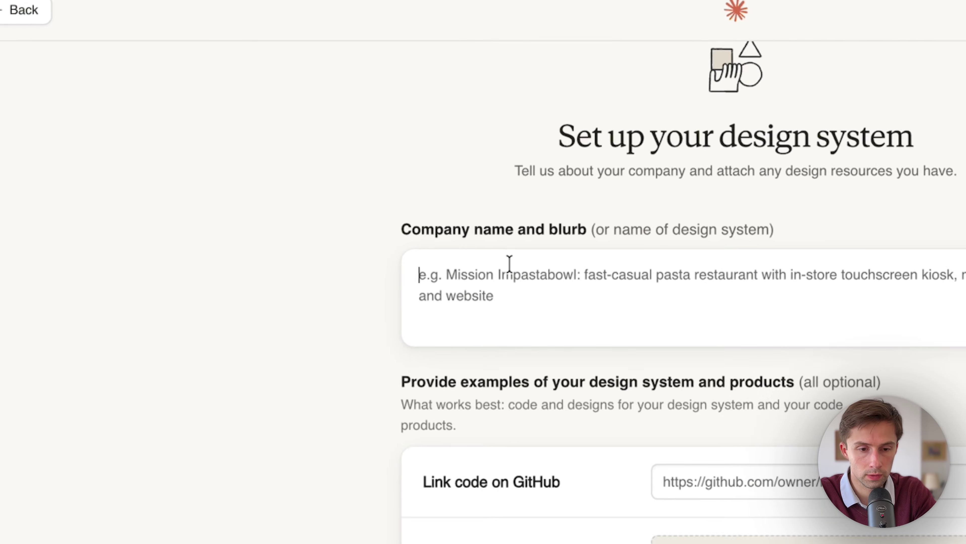
pyautogui.click(530, 273)
pyautogui.write('De')
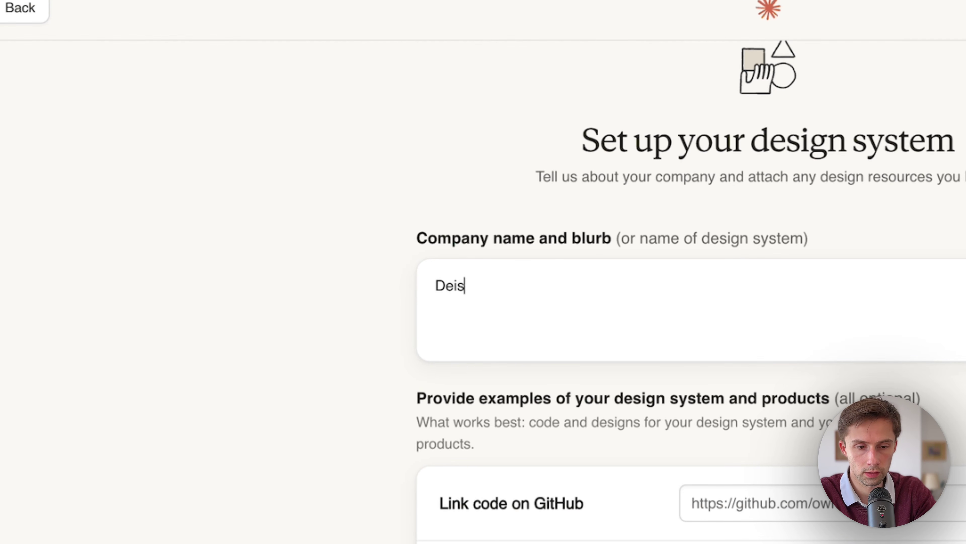
pyautogui.write('sign de Robin')
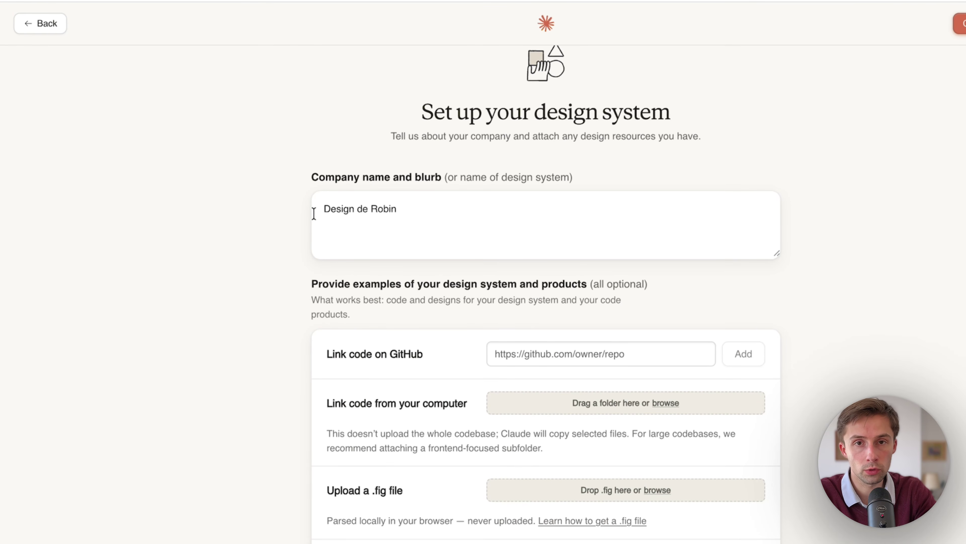
# Step: Attach the three "Capture d'écran 2026-04-21" PNG screenshots as fonts, logos and assets, and generate the design system
pyautogui.scroll(-5, 183, 267)
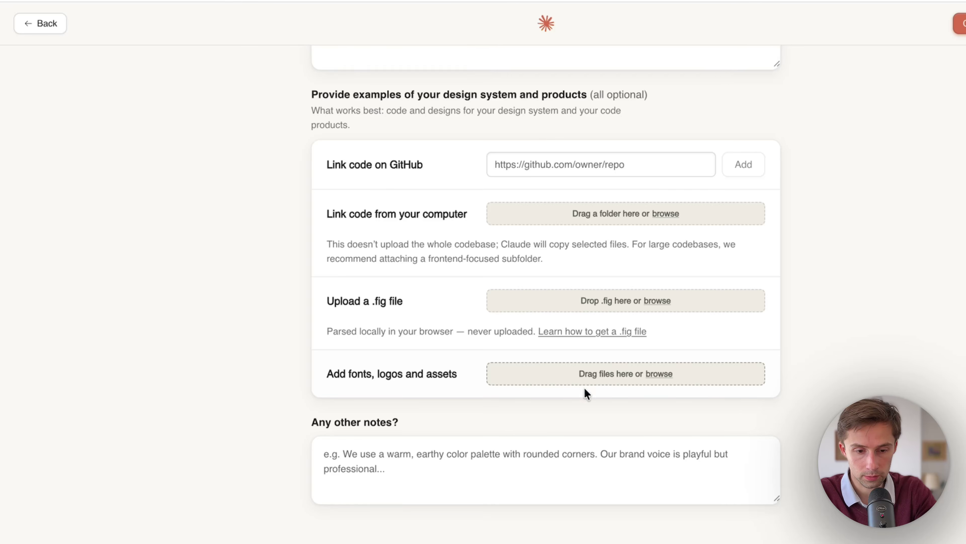
pyautogui.scroll(-1, 588, 396)
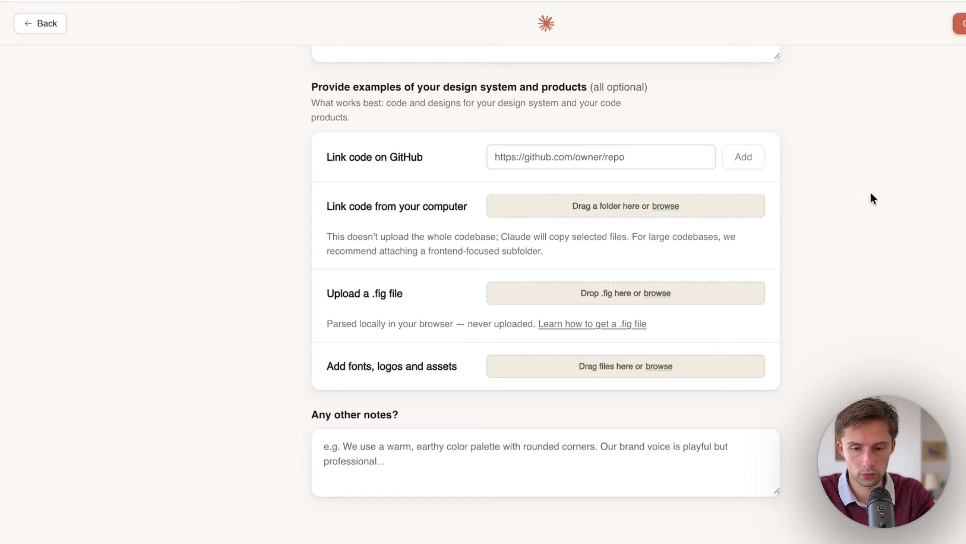
pyautogui.moveTo(871, 196); pyautogui.dragTo(641, 393)
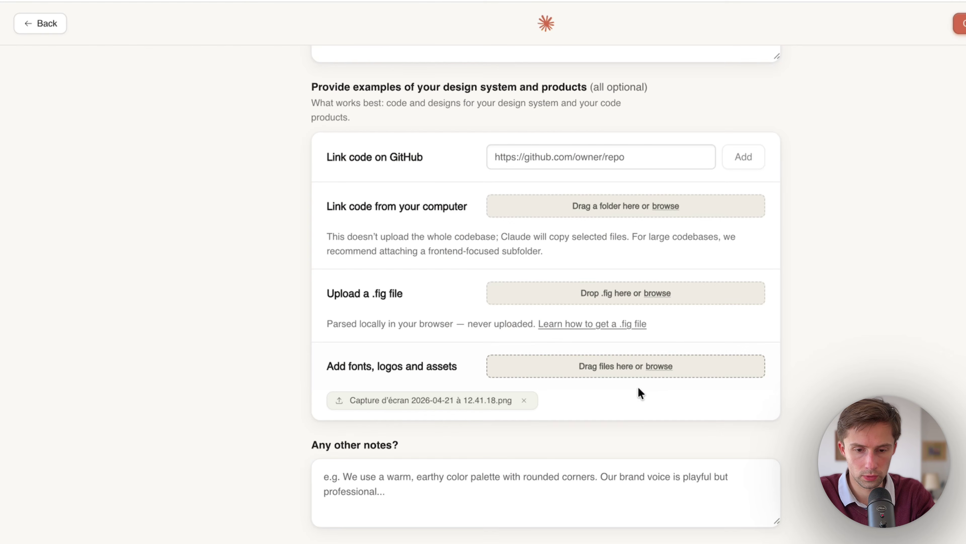
pyautogui.scroll(-1, 619, 415)
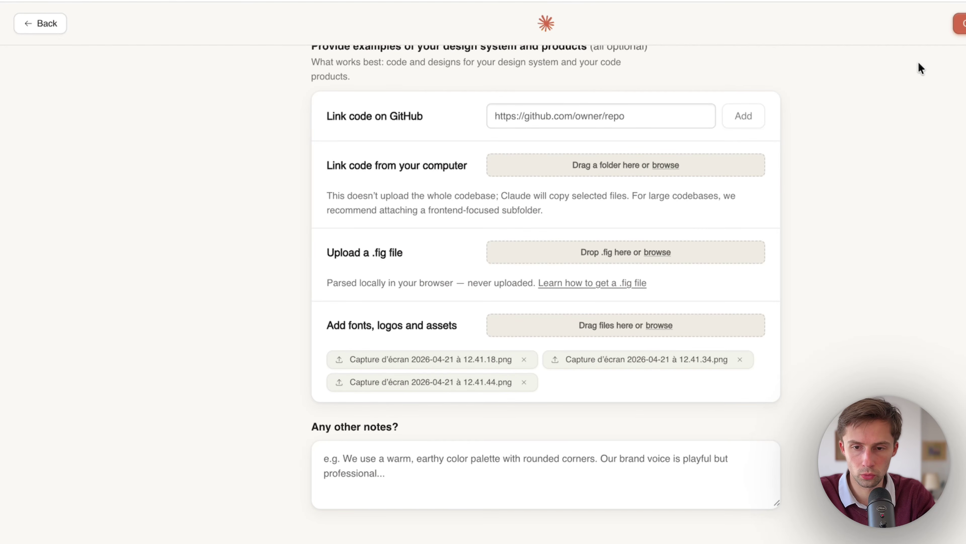
pyautogui.click(960, 23)
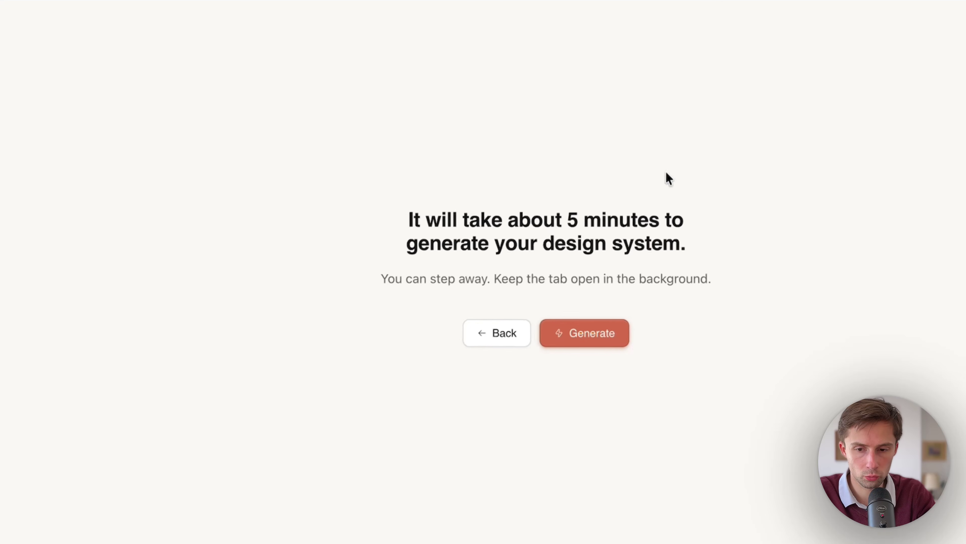
pyautogui.click(576, 331)
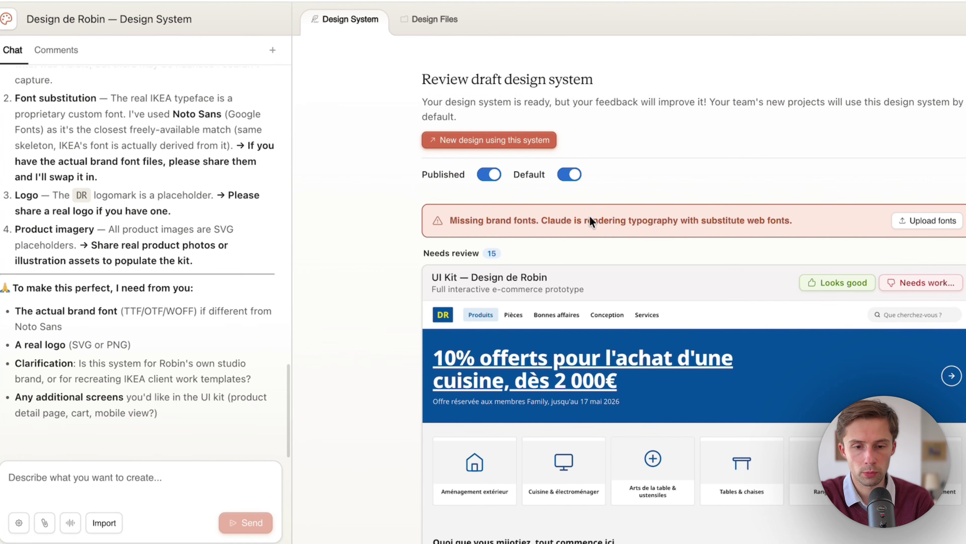
# Step: Approve the UI kit and the primary, neutral and semantic color sections of the draft design system
pyautogui.scroll(-3, 777, 233)
pyautogui.scroll(2, 777, 233)
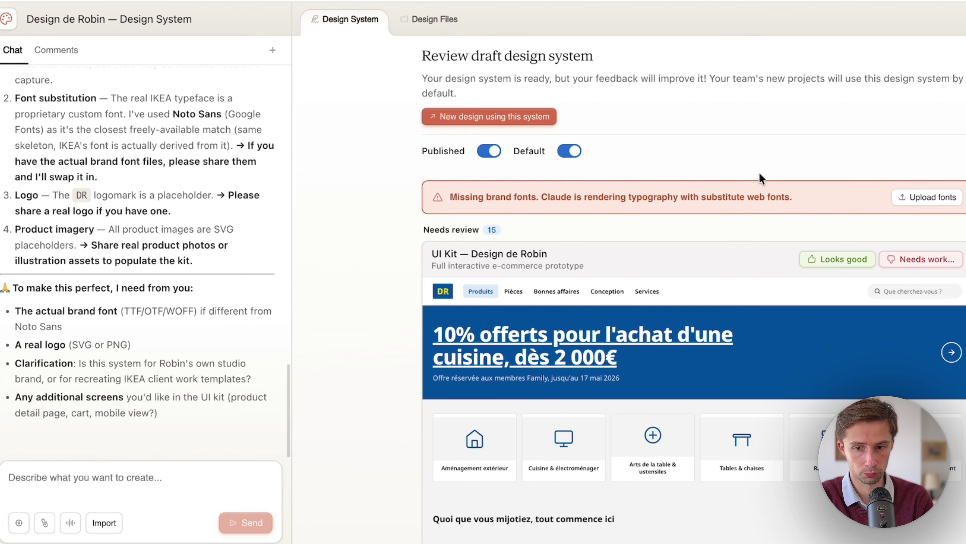
pyautogui.scroll(-3, 731, 213)
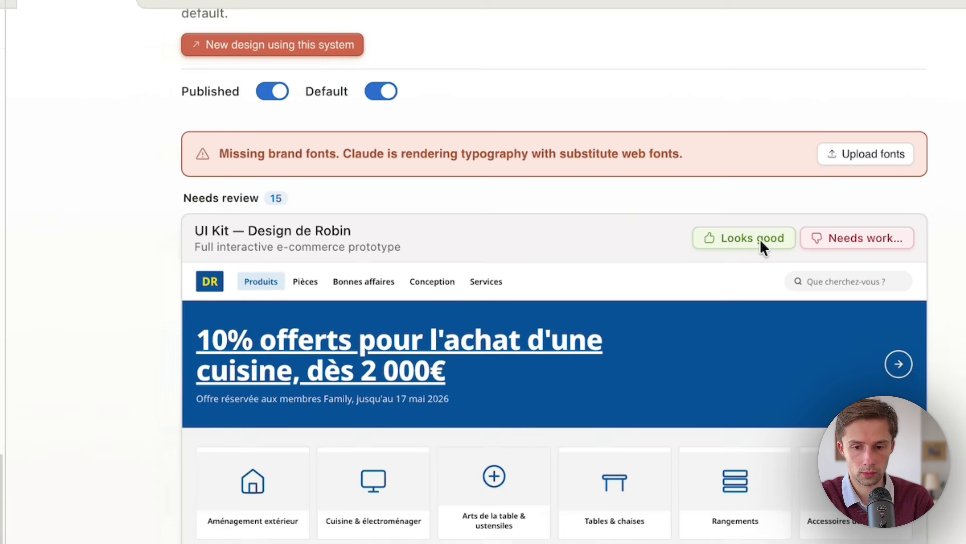
pyautogui.click(849, 205)
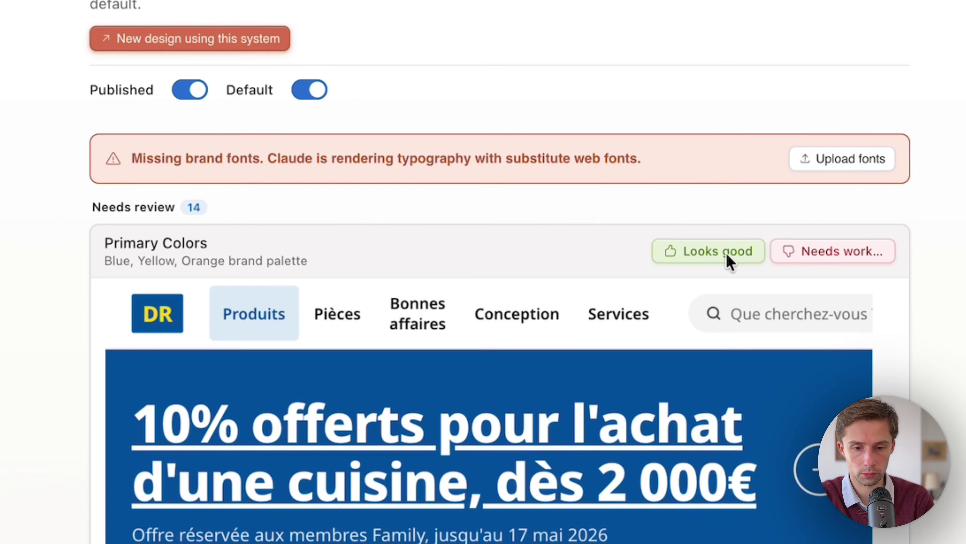
pyautogui.click(724, 254)
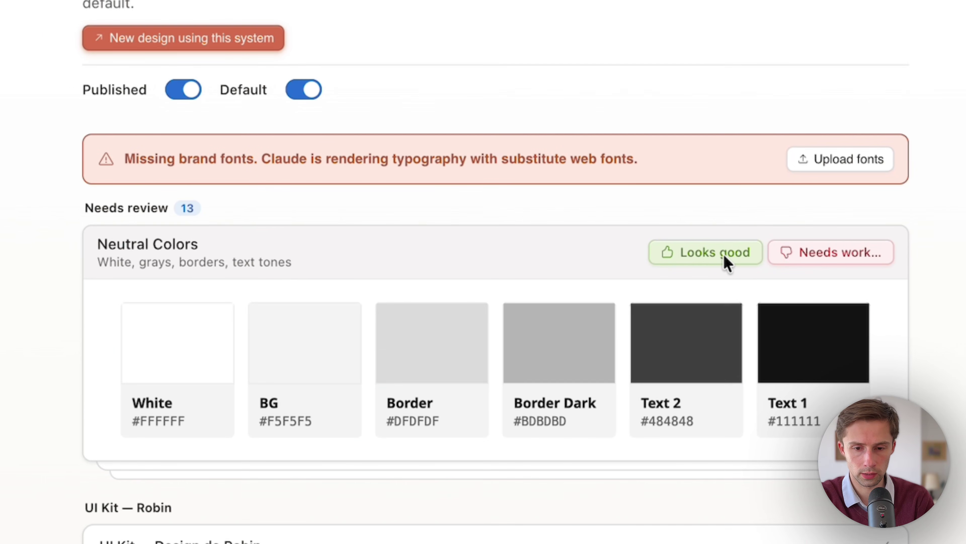
pyautogui.click(724, 254)
pyautogui.click(724, 254)
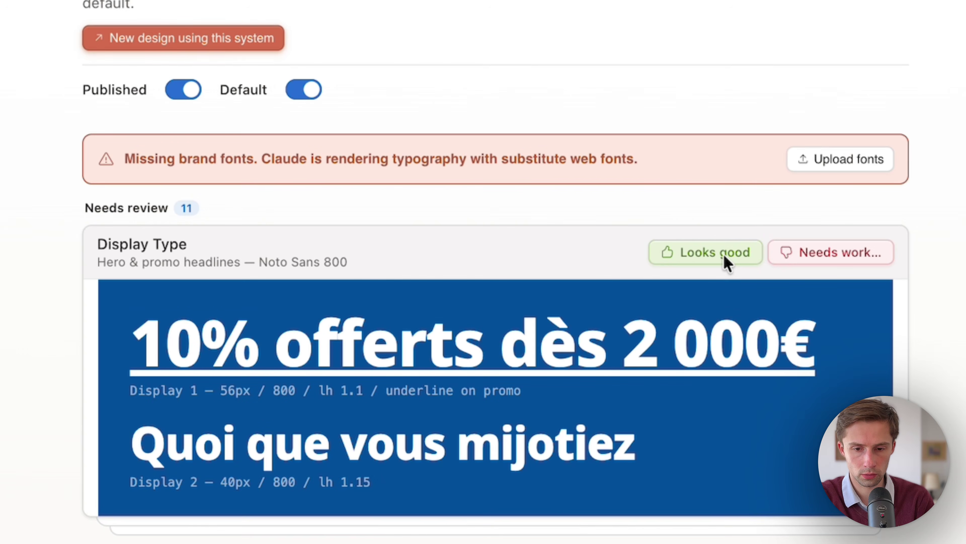
# Step: Approve the draft's type, spacing and component sections, from Display Type up to Form Inputs
pyautogui.click(723, 254)
pyautogui.click(723, 254)
pyautogui.click(723, 254)
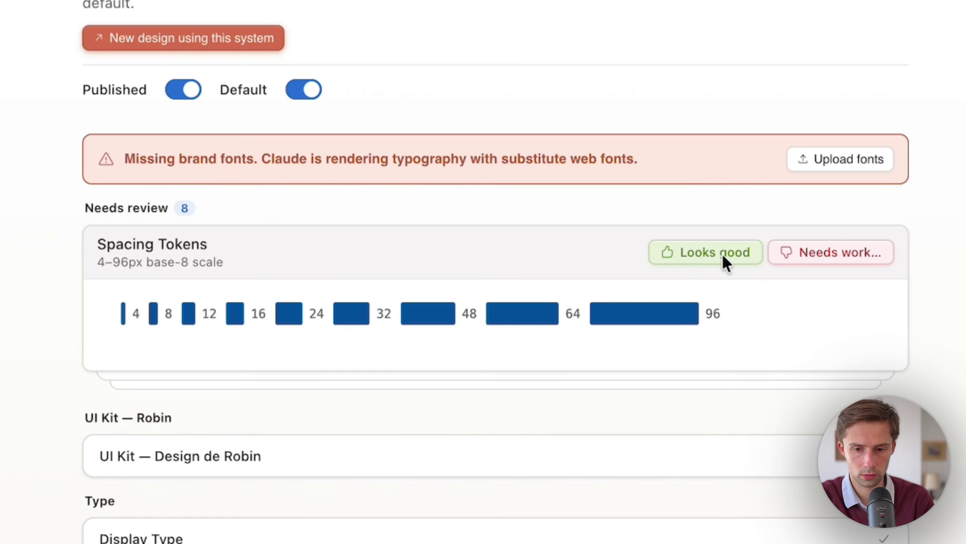
pyautogui.click(723, 254)
pyautogui.click(722, 254)
pyautogui.click(723, 254)
pyautogui.click(723, 254)
pyautogui.click(722, 254)
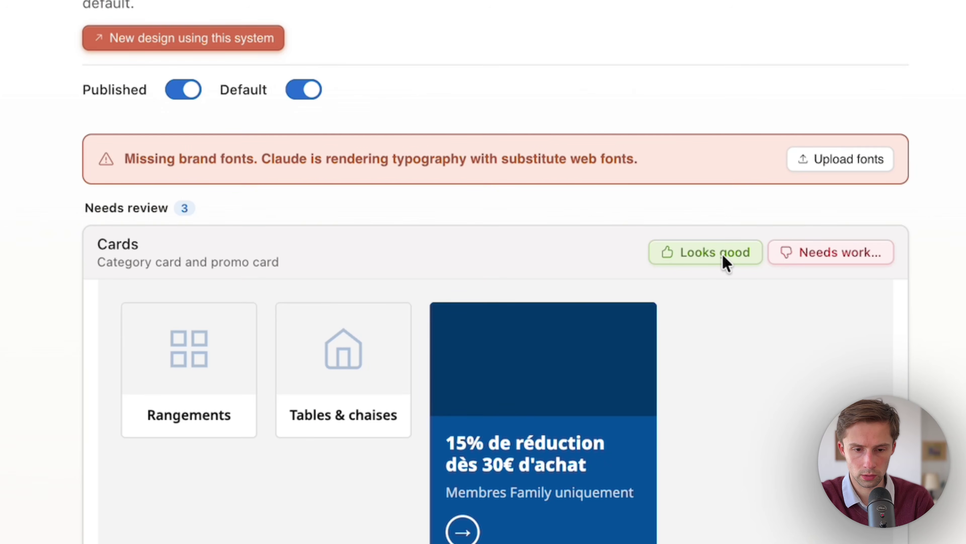
pyautogui.click(722, 254)
pyautogui.click(723, 254)
# Step: Open the needs-work feedback for the Form Inputs section, but mark the section as looking good instead
pyautogui.click(804, 254)
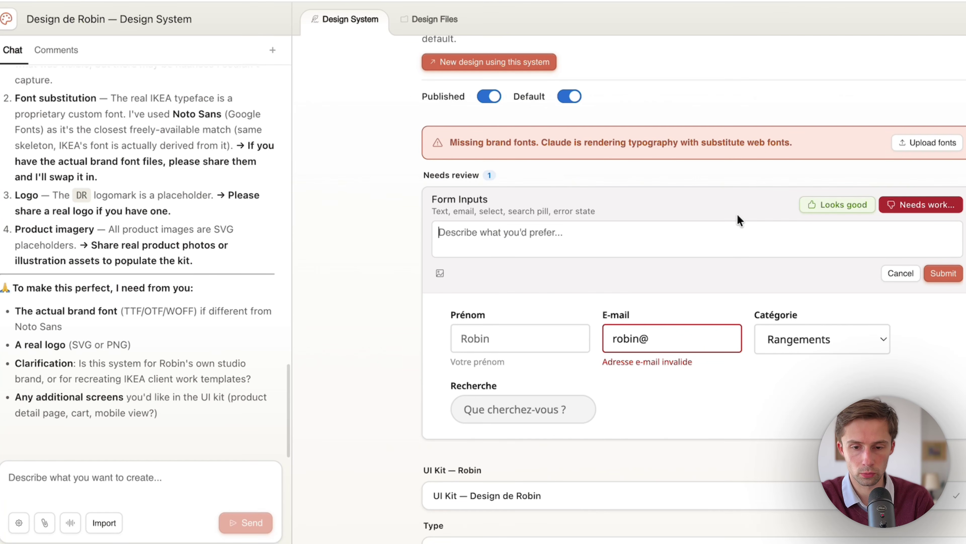
pyautogui.click(814, 210)
pyautogui.scroll(-2, 583, 298)
pyautogui.scroll(5, 582, 298)
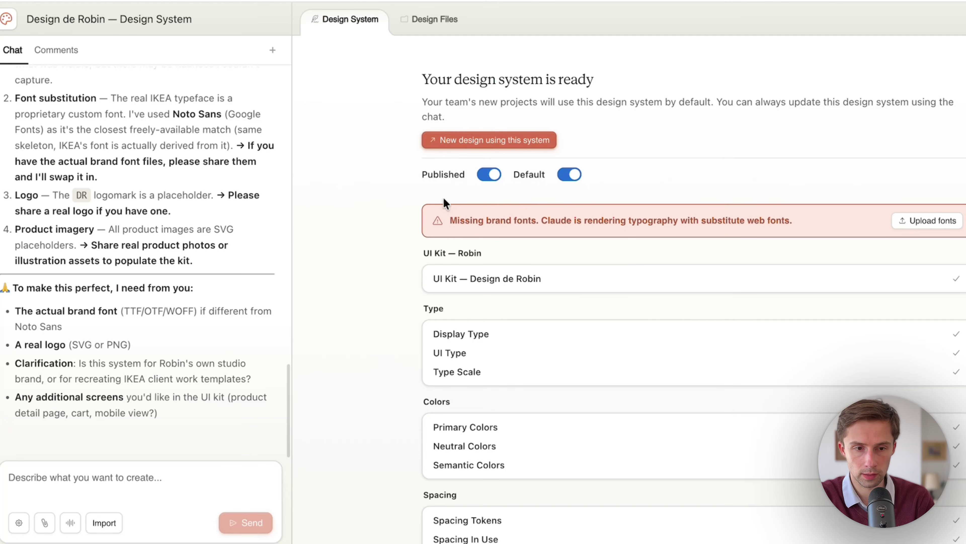
# Step: Return to the Claude Design home page and set the new slide deck's design system to None
pyautogui.scroll(15, 229, 171)
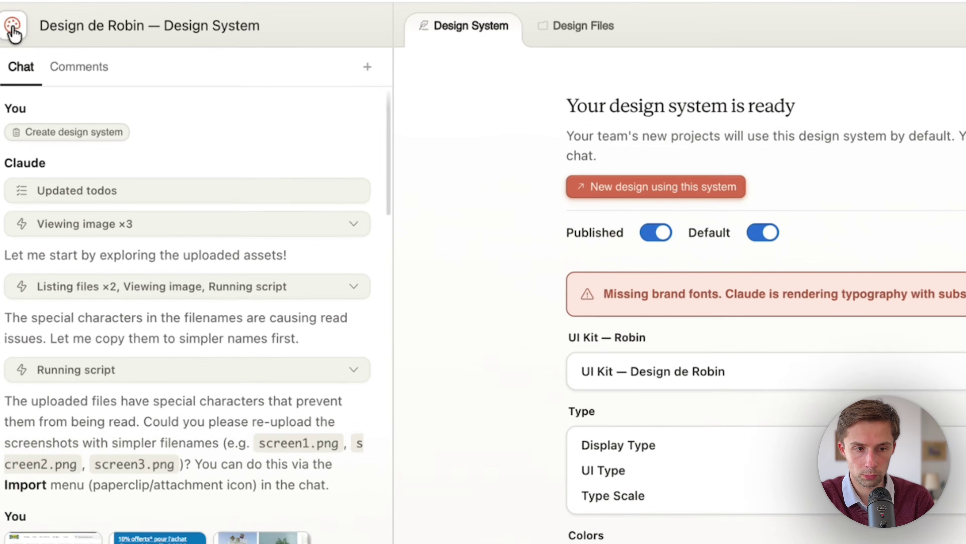
pyautogui.click(13, 27)
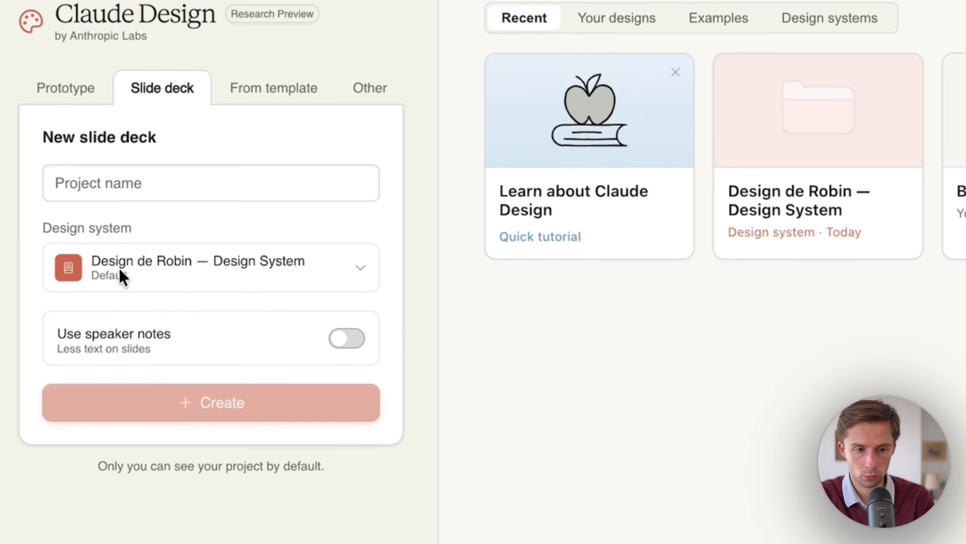
pyautogui.click(362, 288)
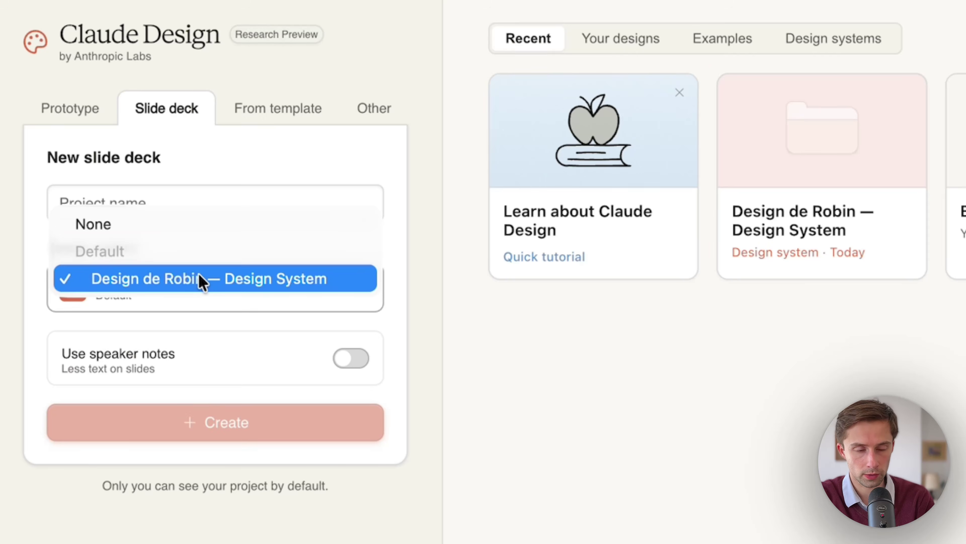
pyautogui.click(157, 225)
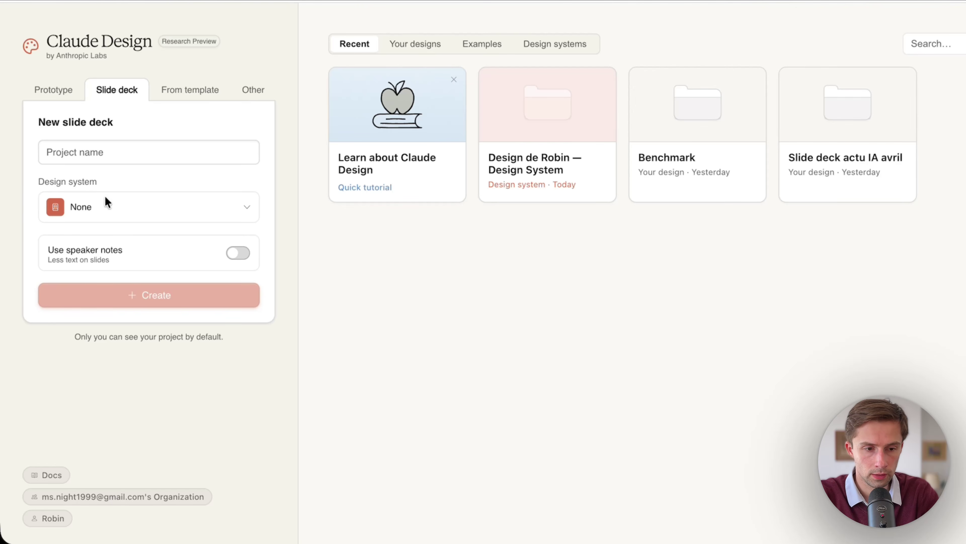
# Step: Create a slide deck project named "Test Claude Design" that uses the default design system
pyautogui.click(70, 156)
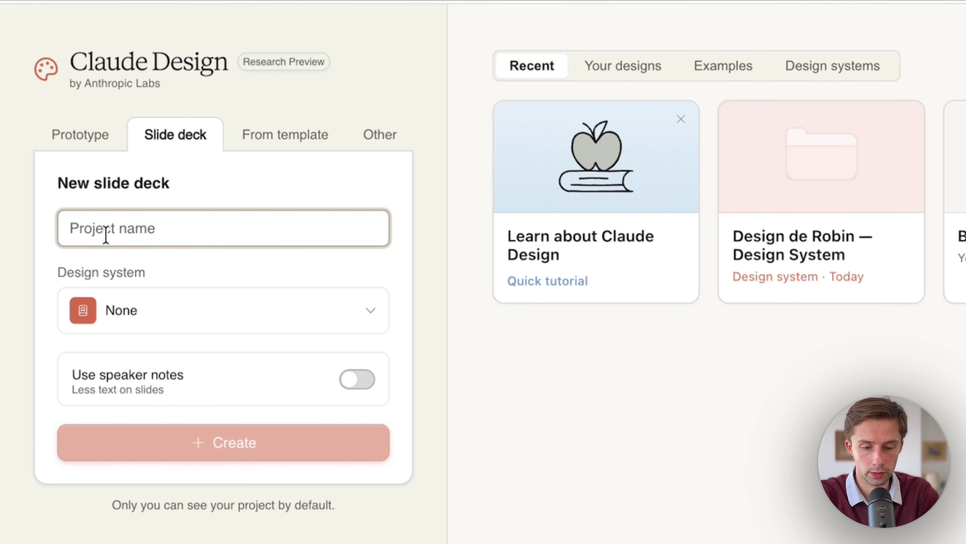
pyautogui.write('Test Claude Design')
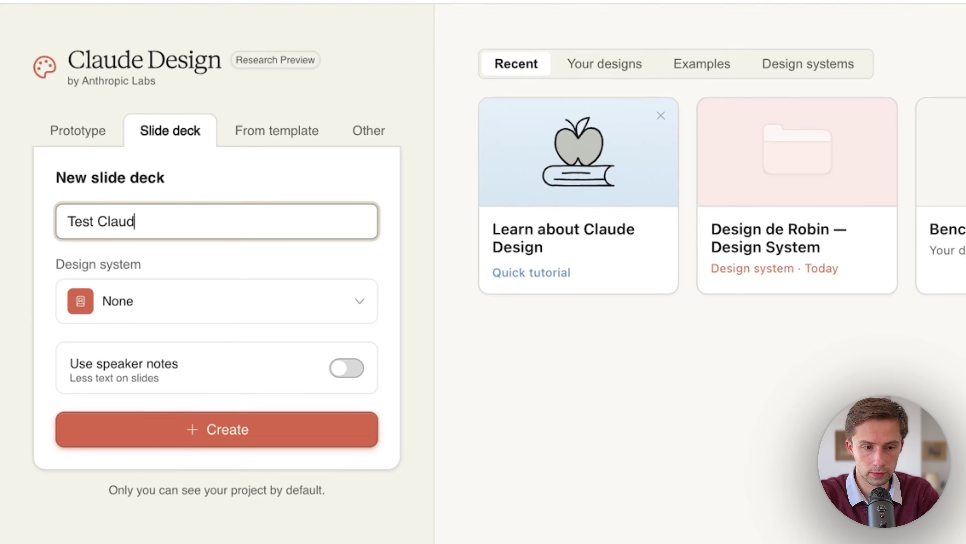
pyautogui.click(147, 303)
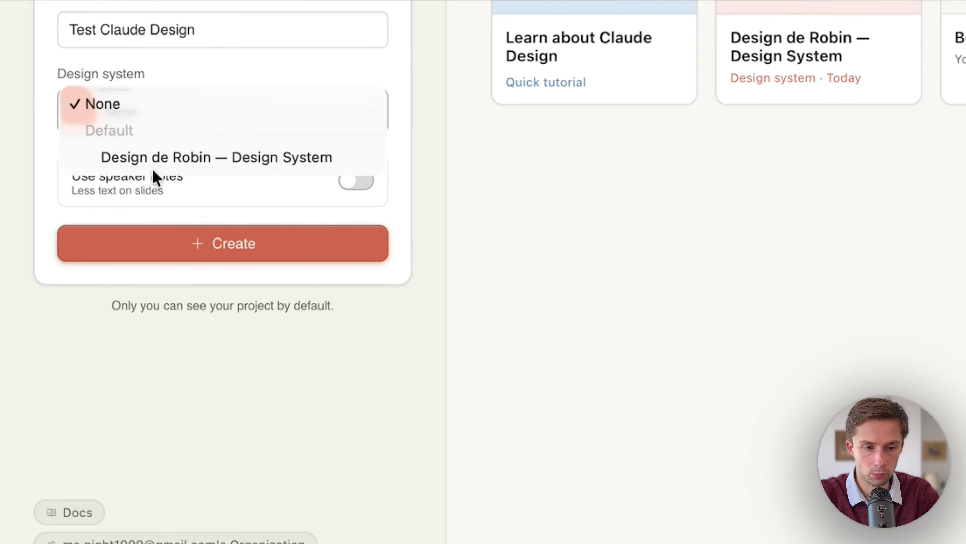
pyautogui.click(152, 249)
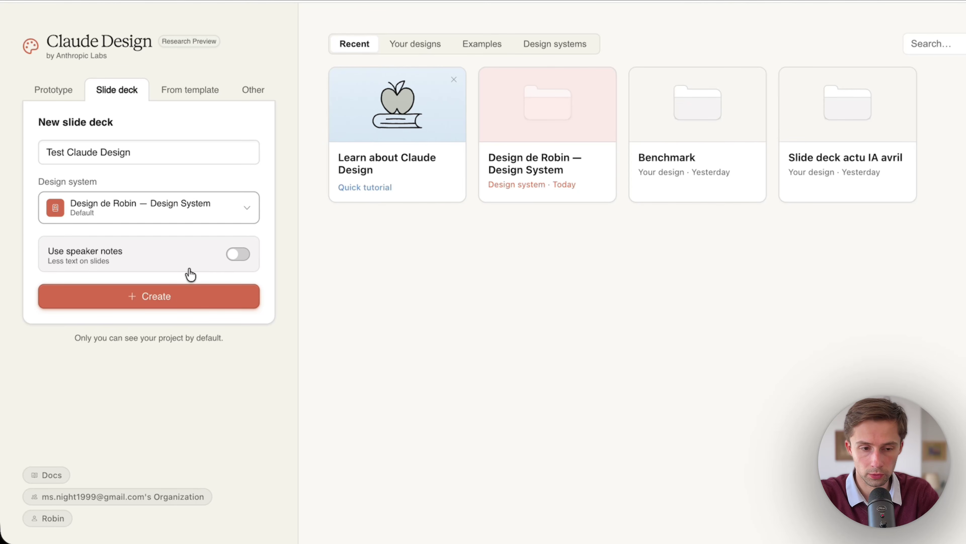
pyautogui.click(167, 301)
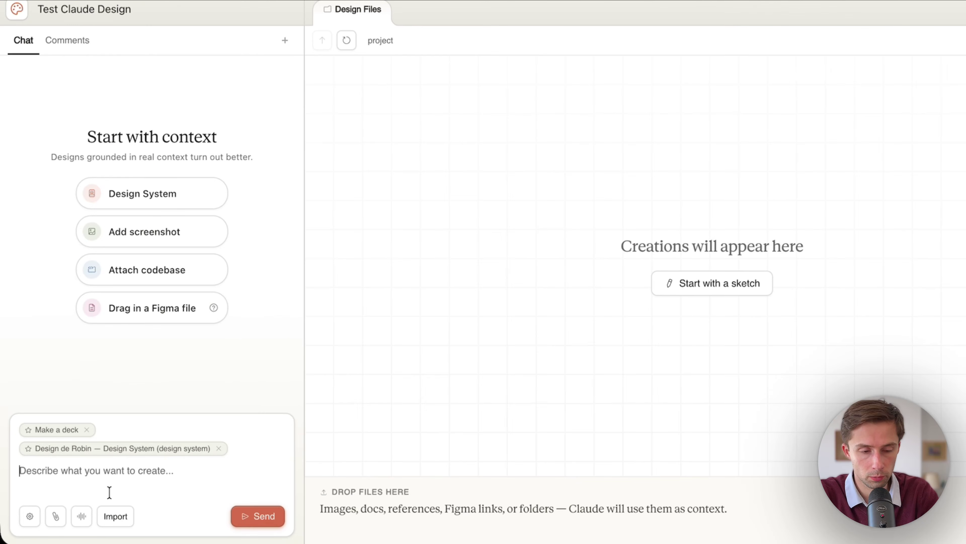
# Step: Attach the file "MATG The Marketers Guide to Google Gemini and NotebookLM.pdf" to the project's prompt
pyautogui.click(56, 516)
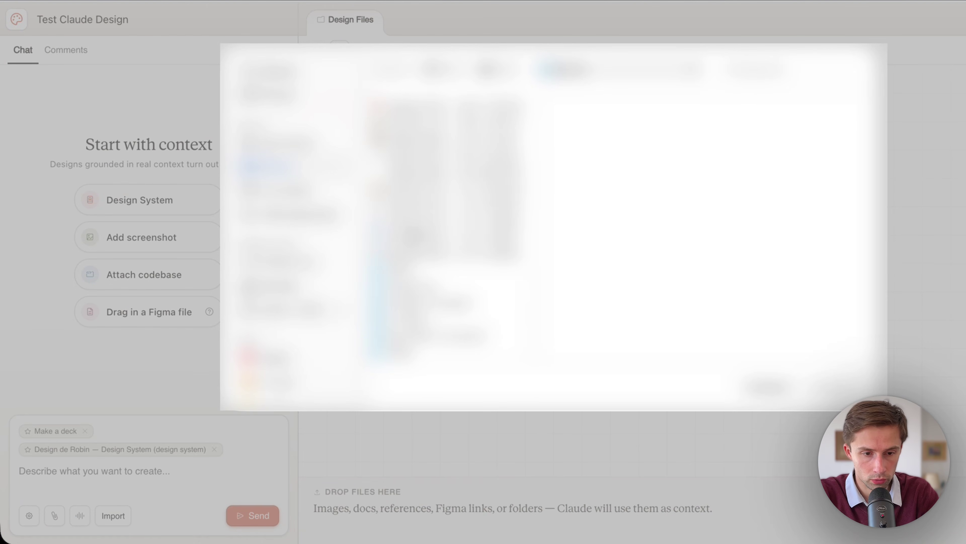
pyautogui.click(312, 217)
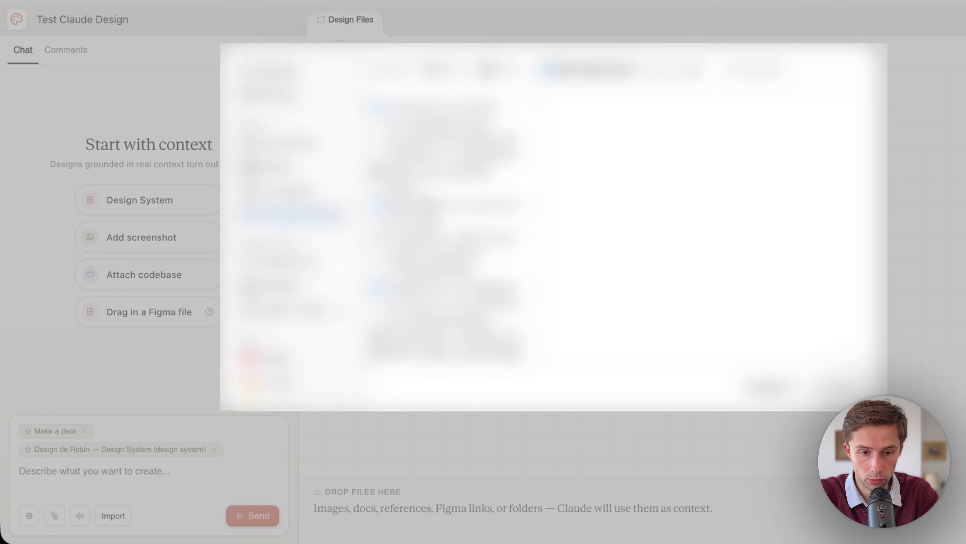
pyautogui.scroll(-5, 428, 199)
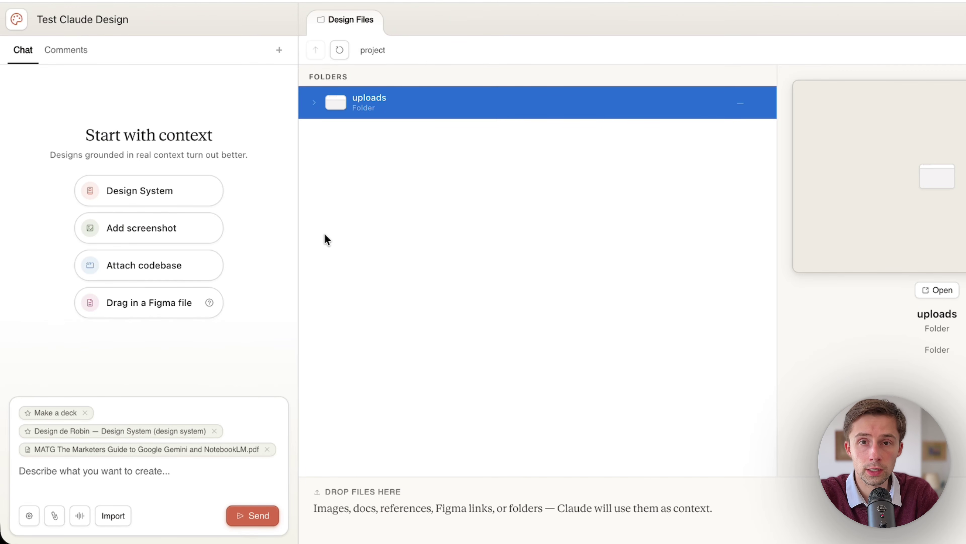
# Step: Send the prompt "Fait une powerpoint qui me servira de support pour une video youtube sur l'utilisation de notebookLM et Gemini"
pyautogui.click(33, 476)
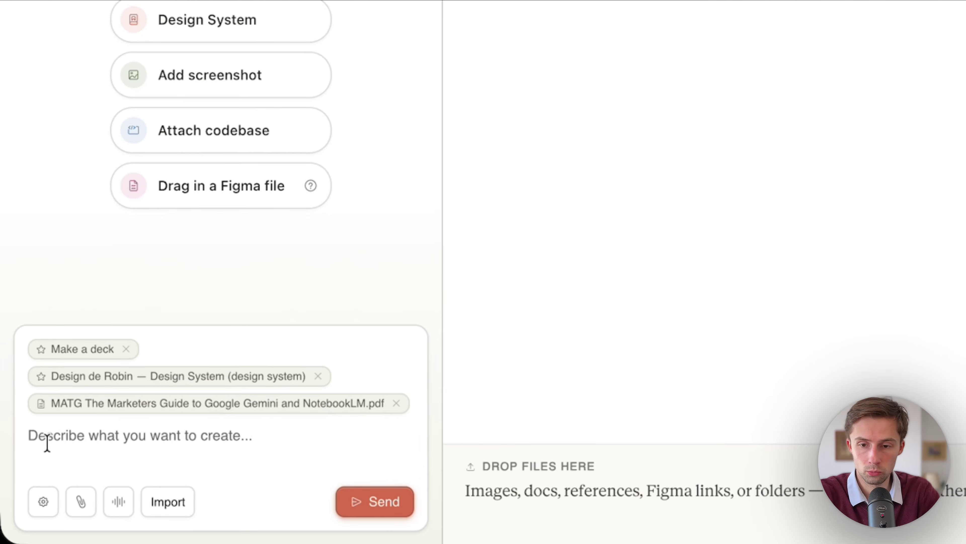
pyautogui.write('Fait une p')
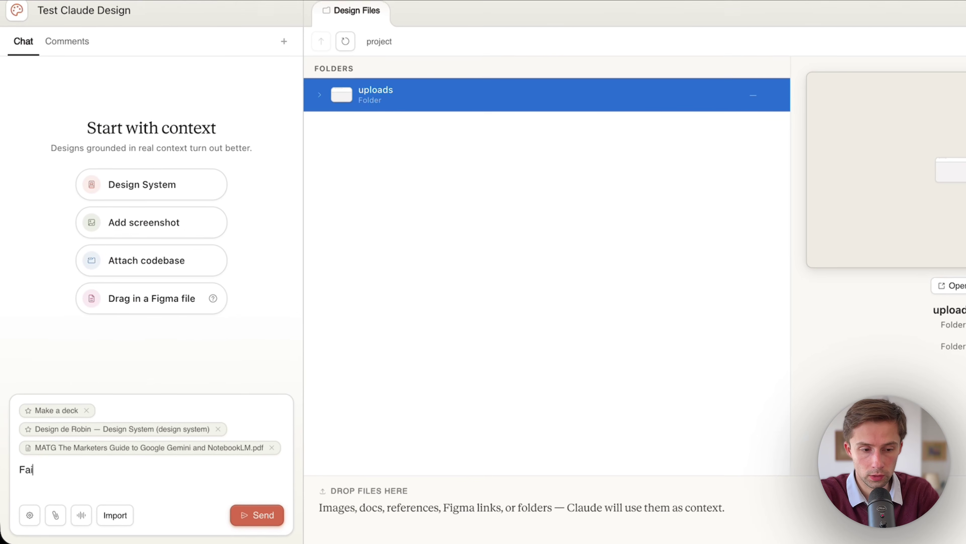
pyautogui.write('owerpoint qui me serv')
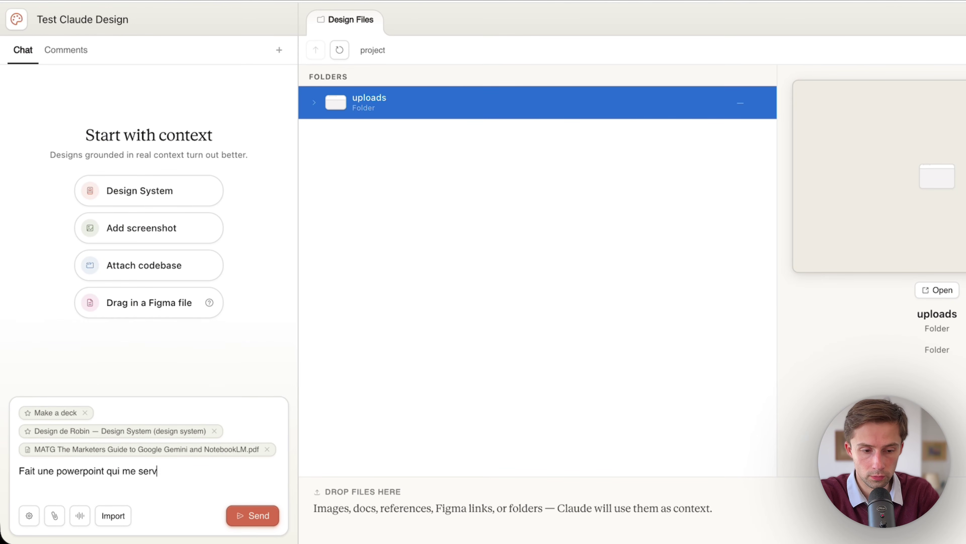
pyautogui.write('ira de support pour une vi')
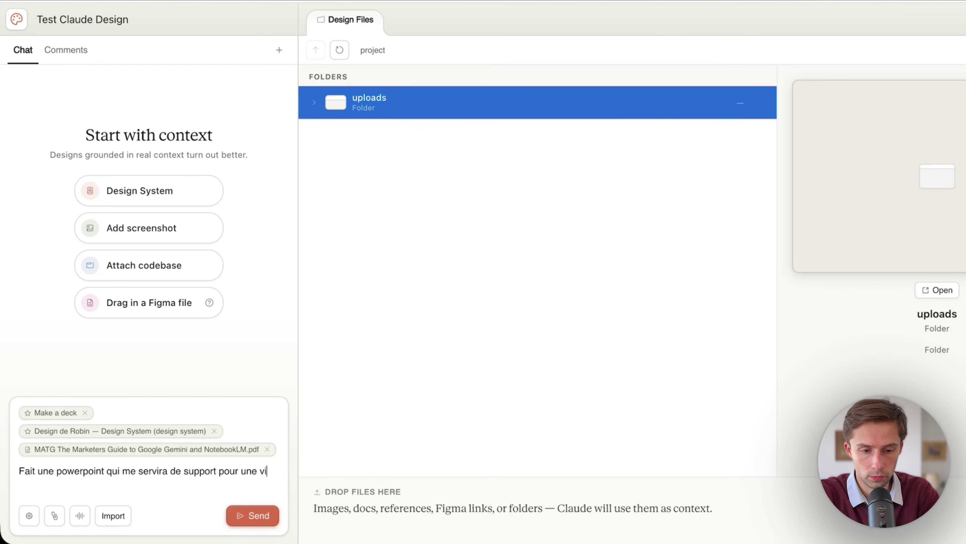
pyautogui.write("deo youtube sur l'util")
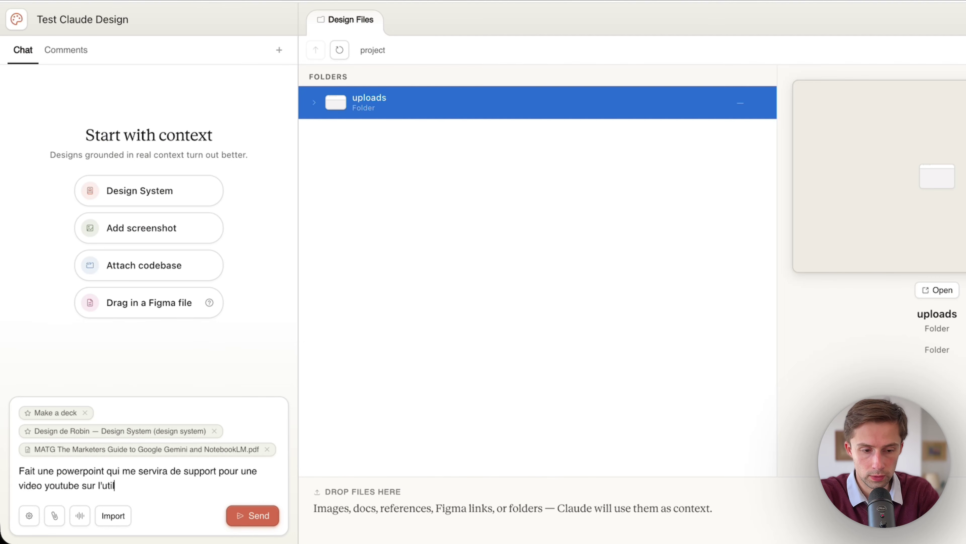
pyautogui.write('isation de notebookL')
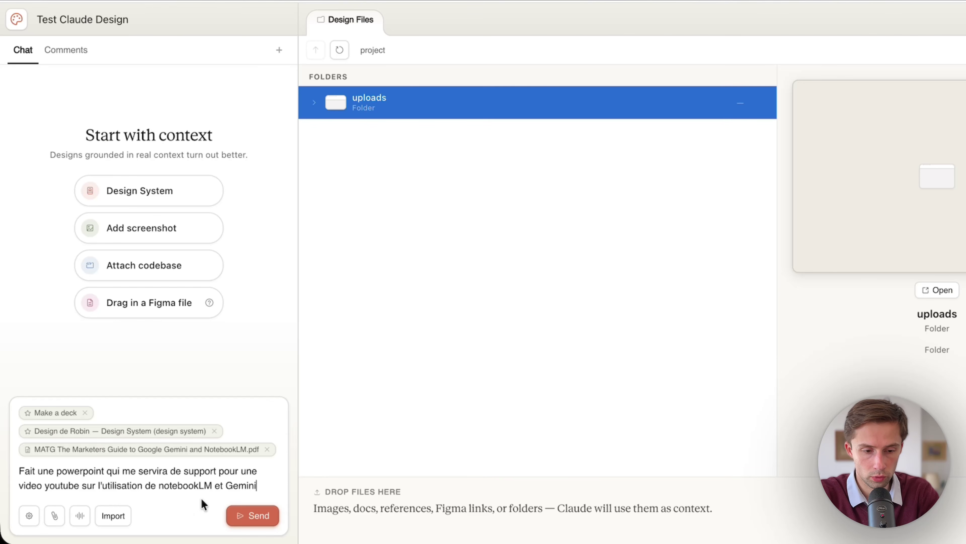
pyautogui.write('M et Gemini')
pyautogui.click(253, 516)
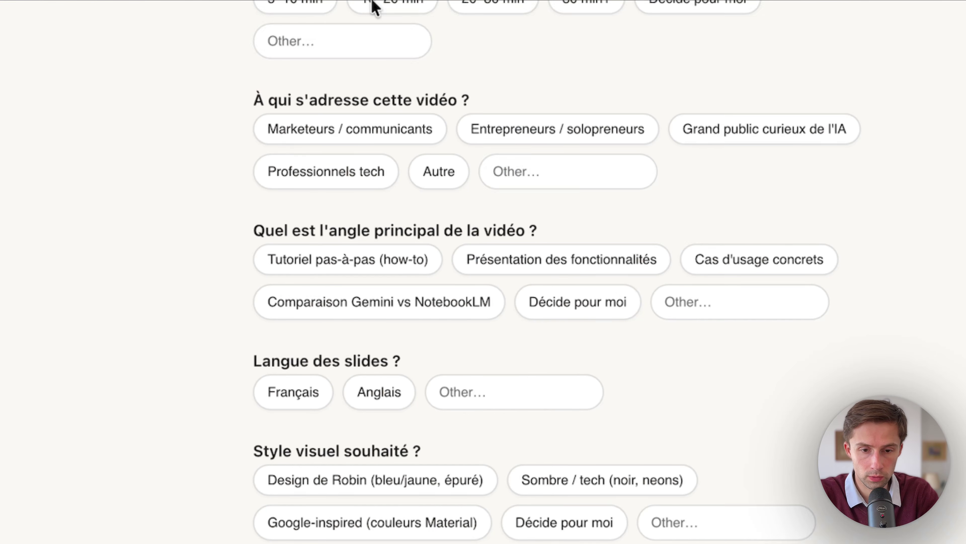
# Step: Answer the video questions with a 10–20 min duration, audience "Grand public curieux de l'IA" and angle "Cas d'usage concrets"
pyautogui.click(525, 171)
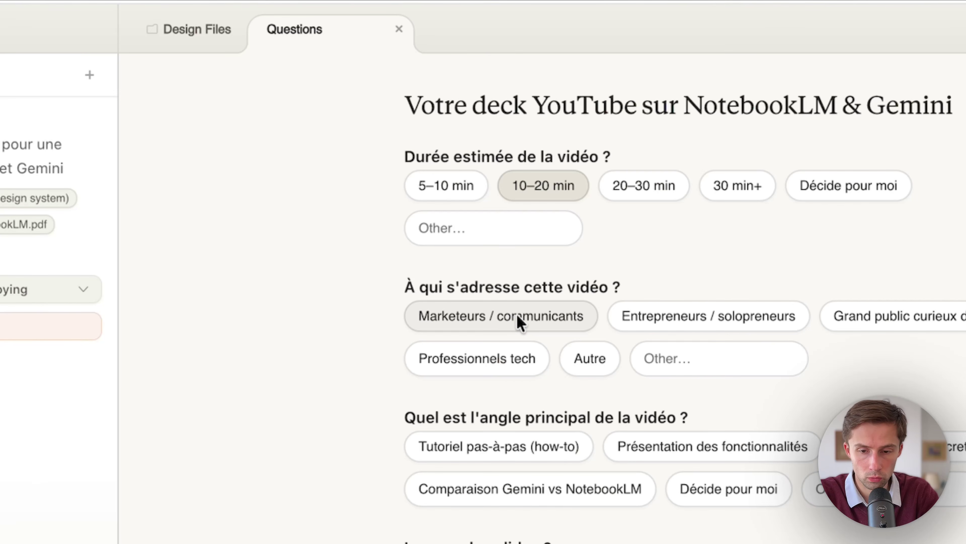
pyautogui.click(867, 328)
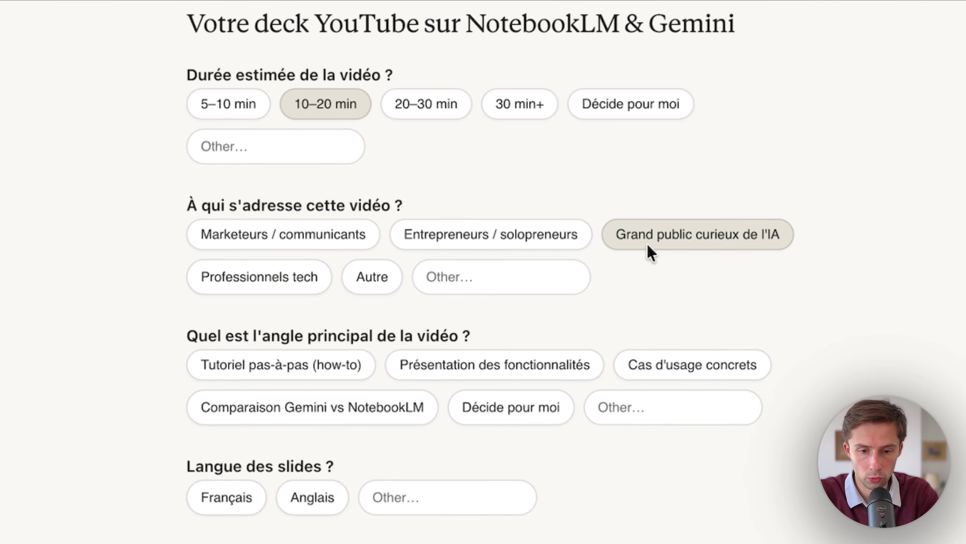
pyautogui.scroll(-4, 648, 245)
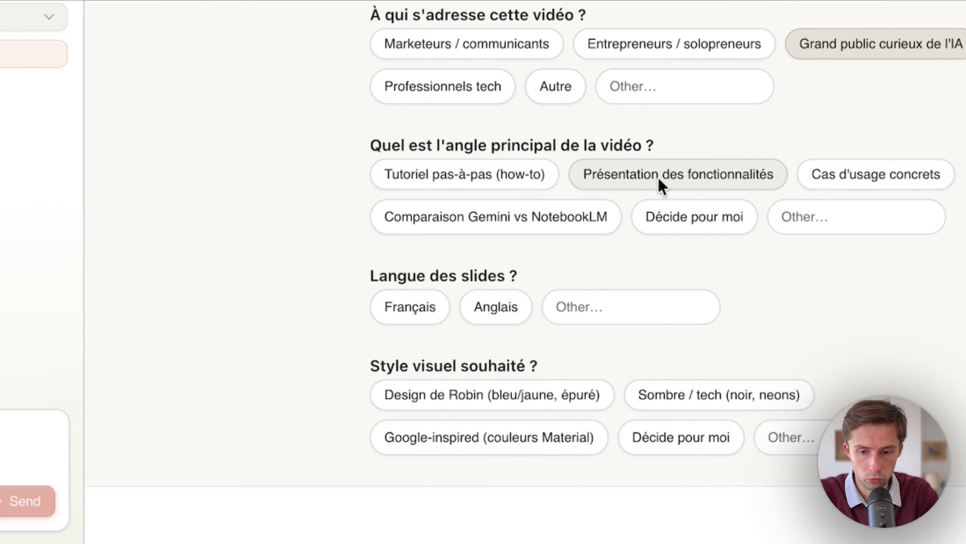
pyautogui.click(876, 179)
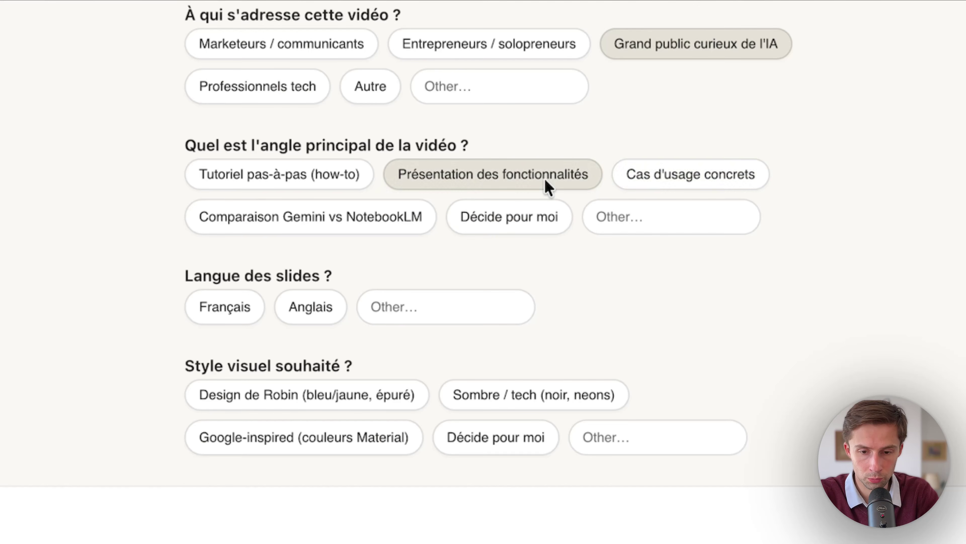
# Step: Choose Français as the slide language and "Google-inspired (couleurs Material)" as the visual style
pyautogui.scroll(-4, 663, 185)
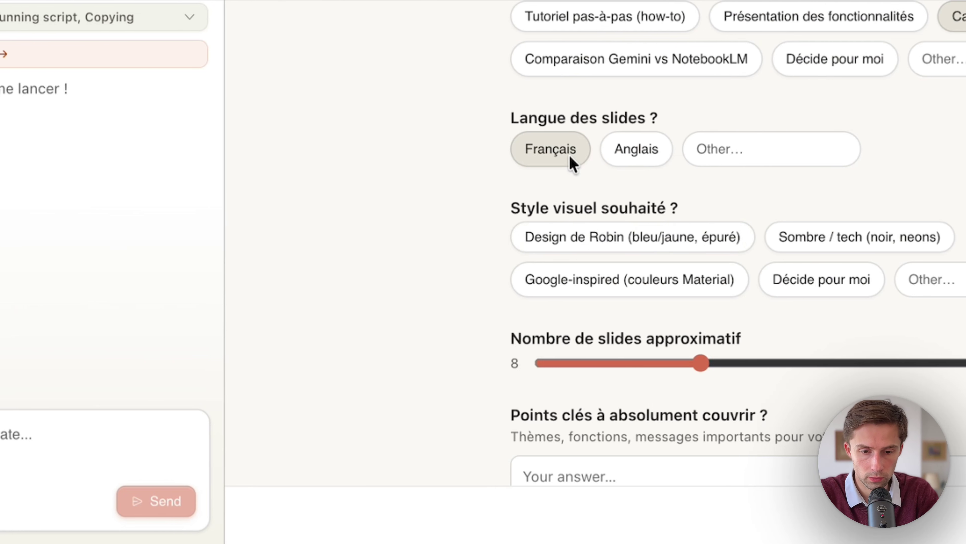
pyautogui.click(518, 159)
pyautogui.scroll(-3, 571, 153)
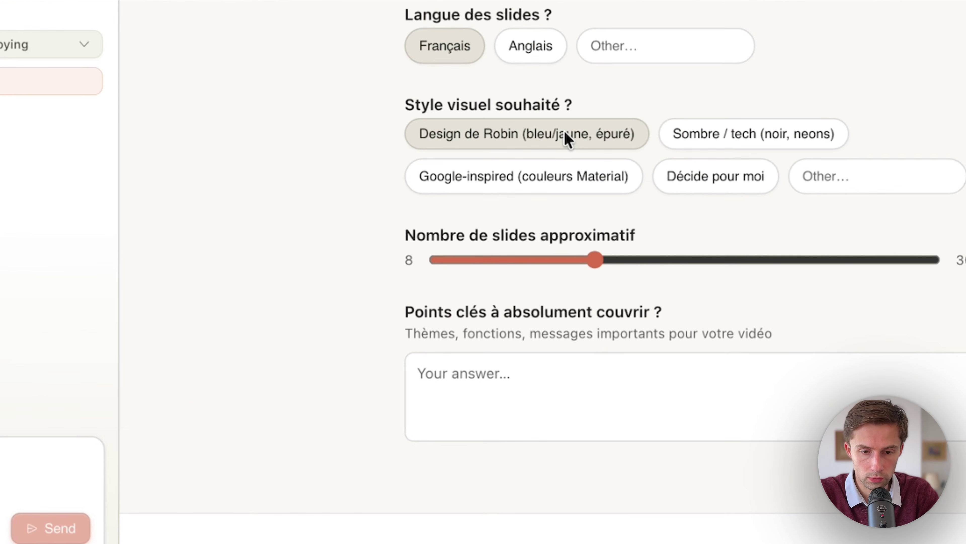
pyautogui.click(472, 177)
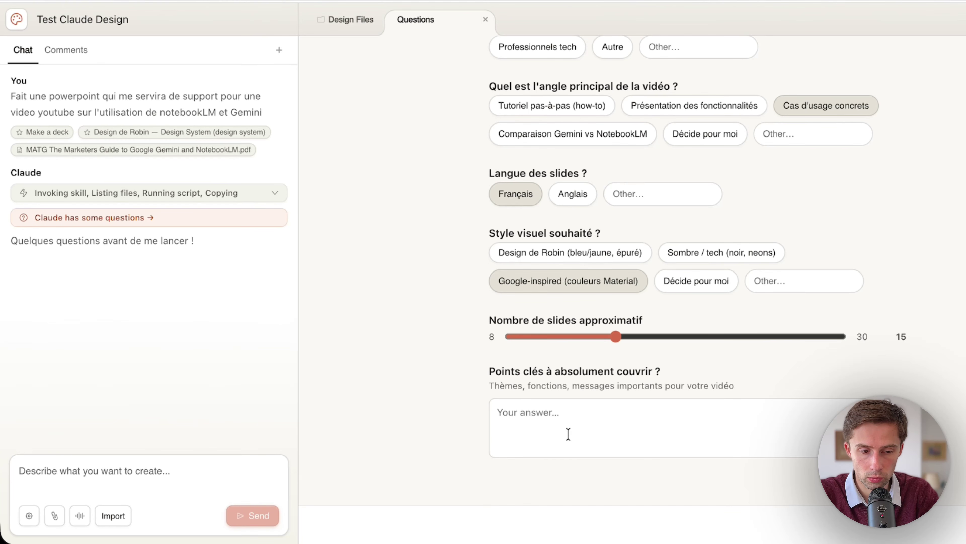
# Step: Check the available Claude models without switching, and submit the questionnaire with 15 slides to generate the deck
pyautogui.click(28, 515)
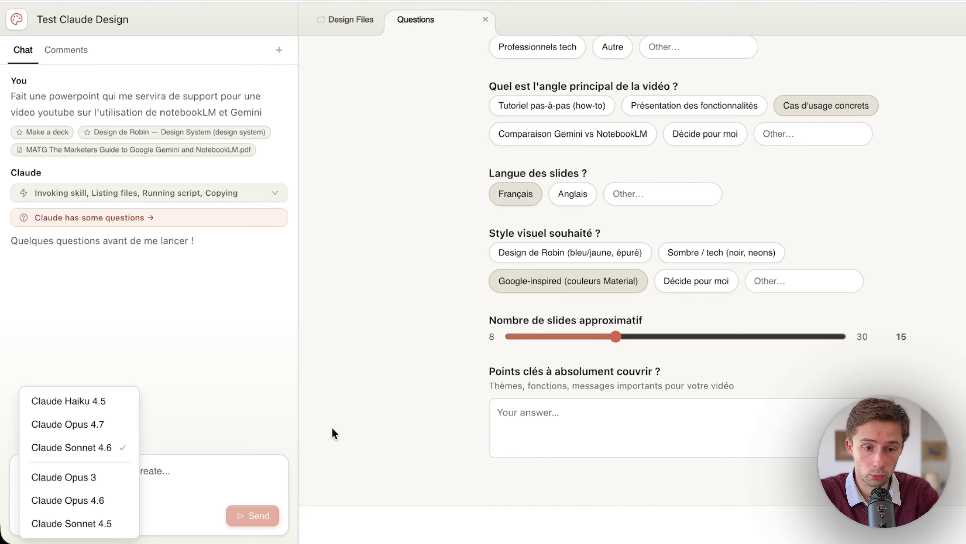
pyautogui.click(334, 433)
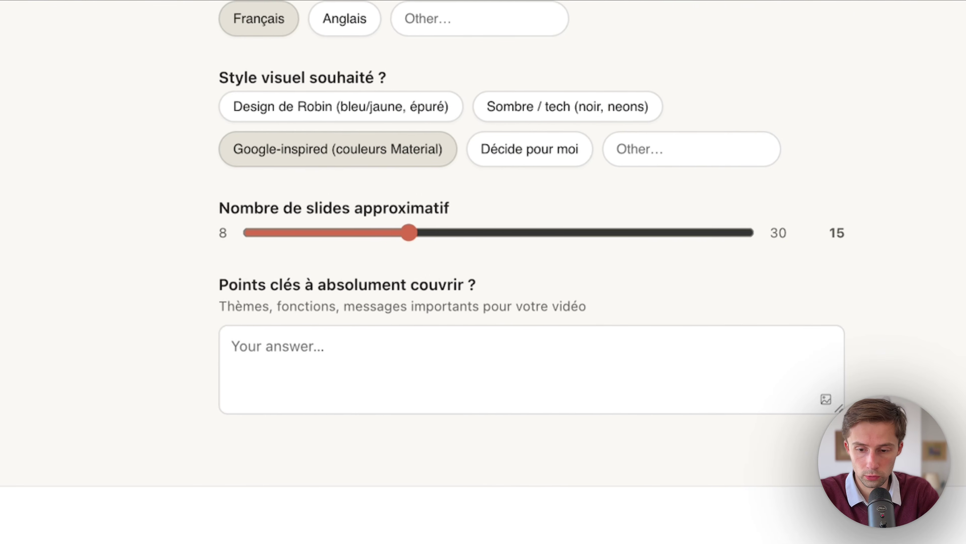
pyautogui.click(863, 517)
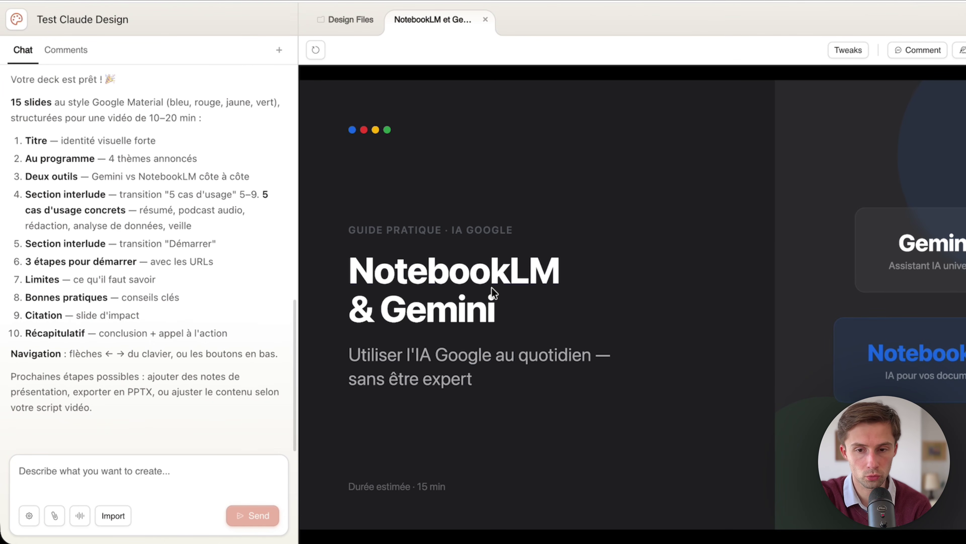
# Step: Review the generated NotebookLM and Gemini deck slide by slide, from the title slide to the closing "En résumé" slide
pyautogui.moveTo(667, 483)
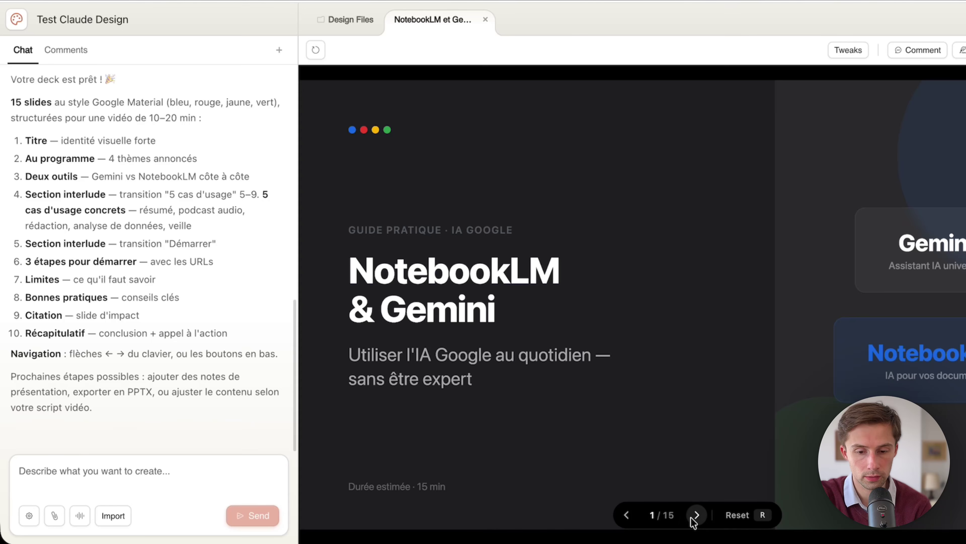
pyautogui.click(695, 515)
pyautogui.click(695, 515)
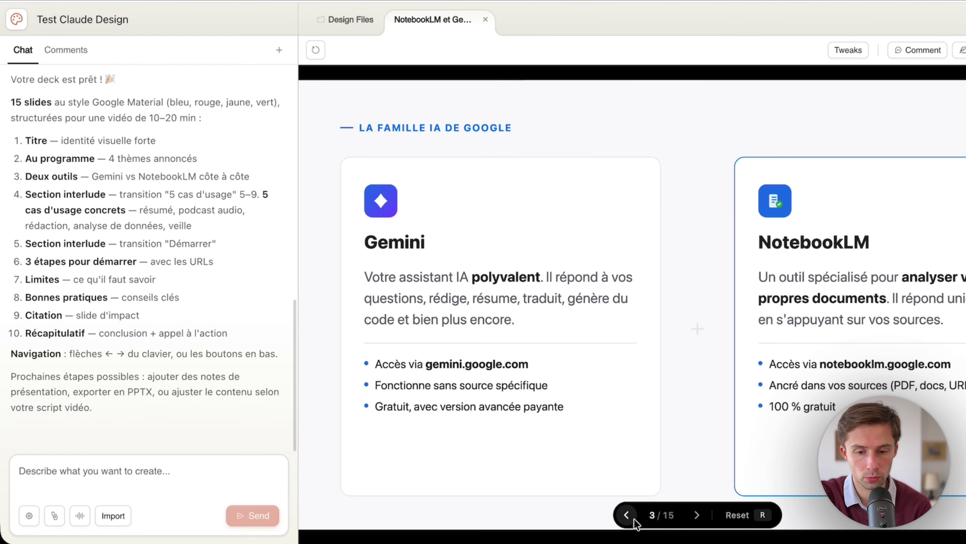
pyautogui.click(627, 514)
pyautogui.press('Right')
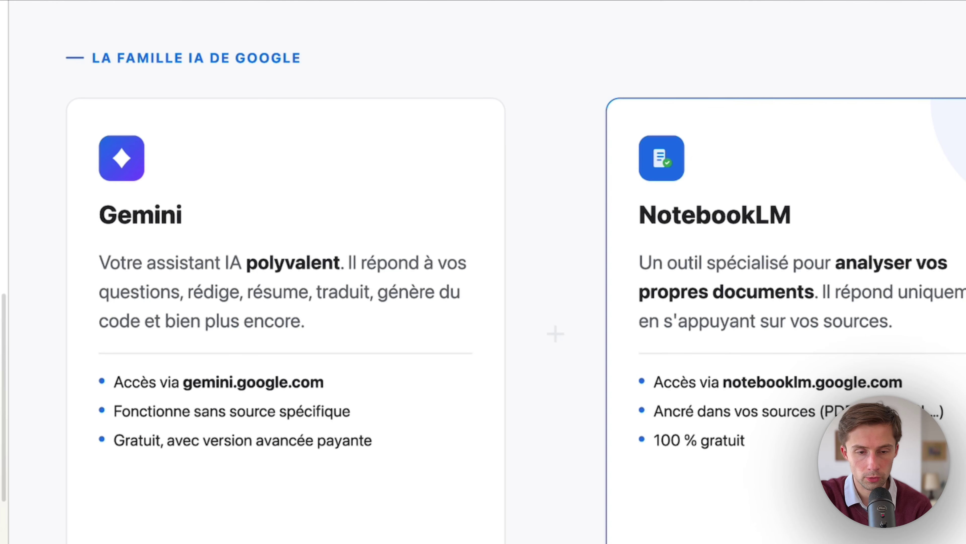
pyautogui.press('Right')
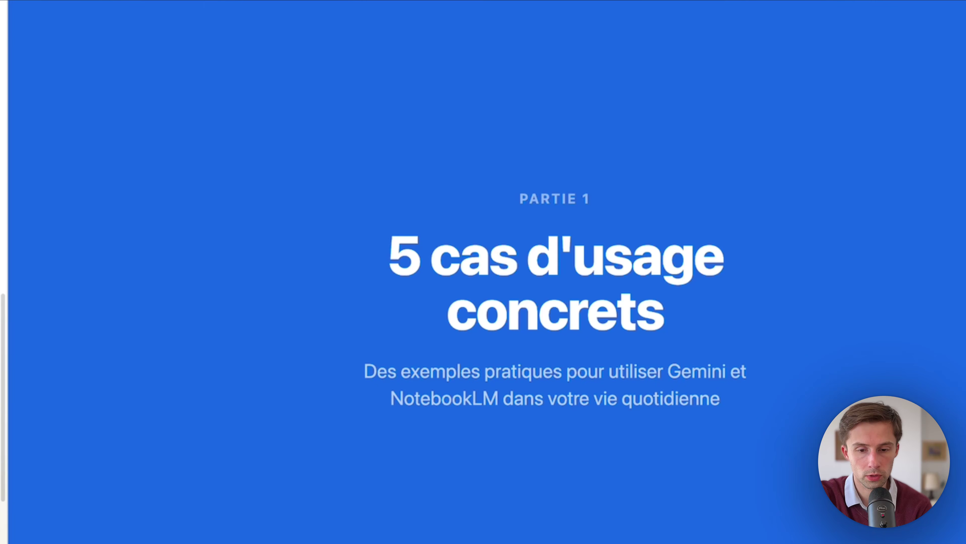
pyautogui.press('Right')
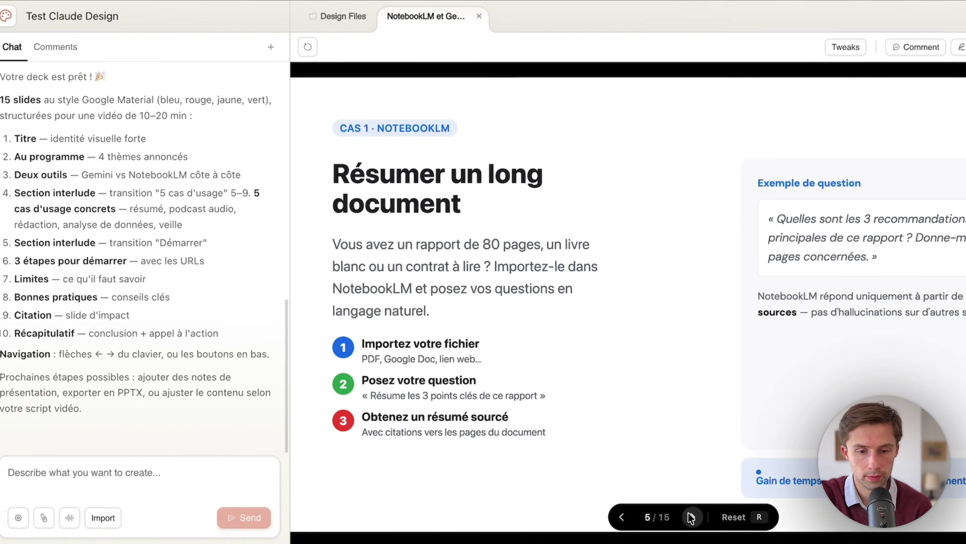
pyautogui.click(695, 515)
pyautogui.click(695, 516)
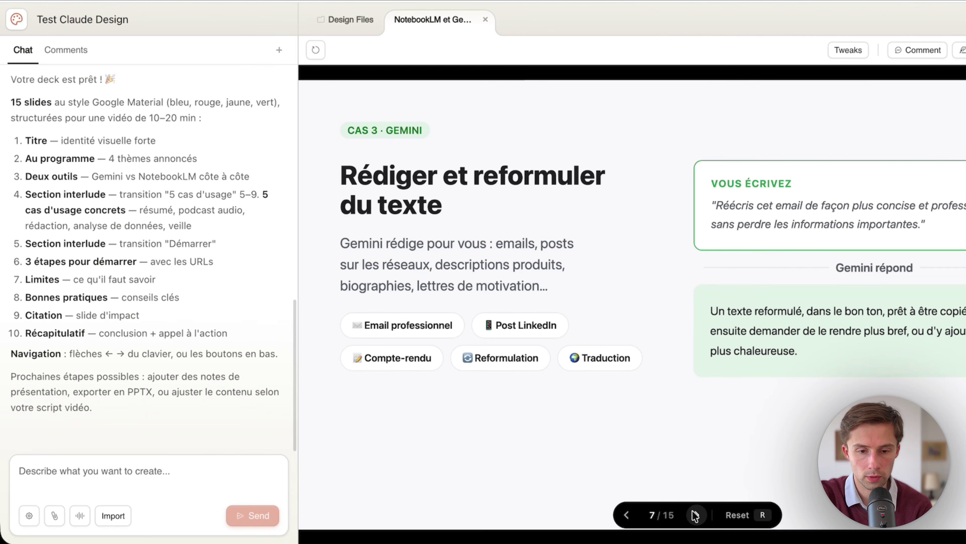
pyautogui.click(695, 515)
pyautogui.click(695, 515)
pyautogui.click(695, 515)
pyautogui.click(695, 515)
pyautogui.click(695, 515)
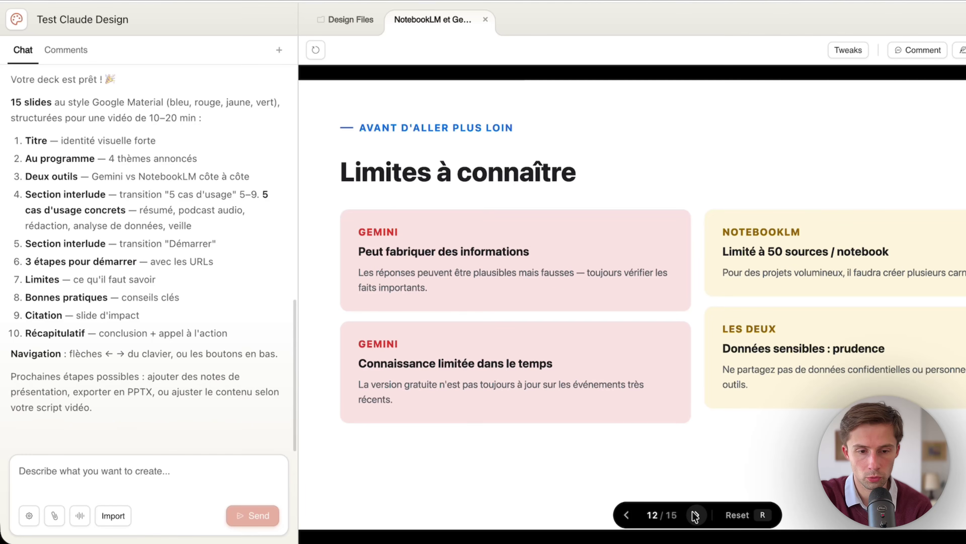
pyautogui.click(695, 515)
pyautogui.click(695, 516)
pyautogui.click(695, 515)
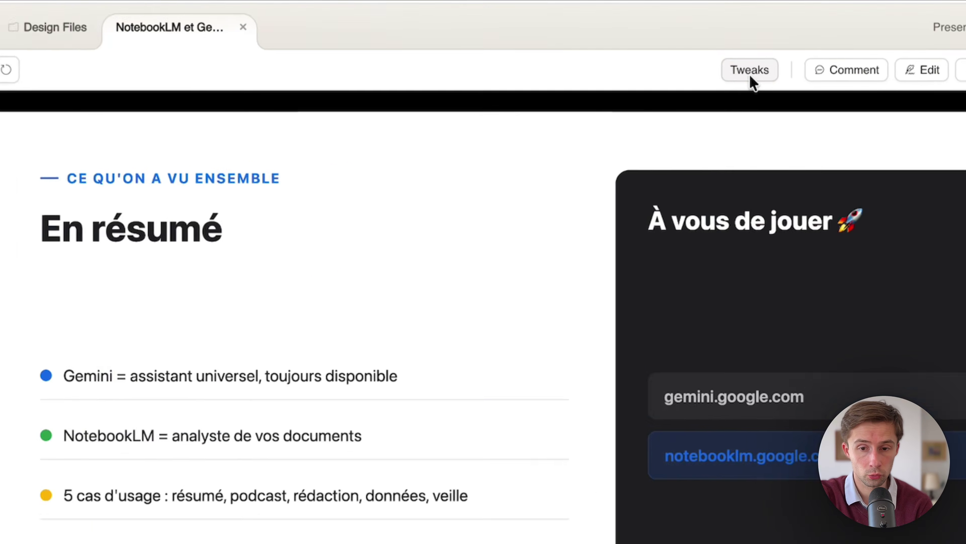
# Step: View the Tweaks request form for adding sliders or options, and close it without sending a request
pyautogui.click(850, 53)
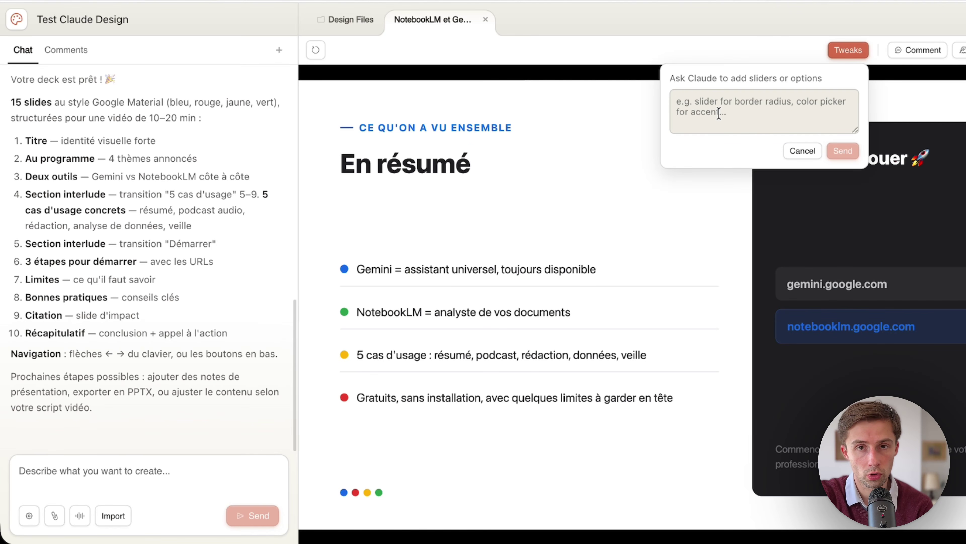
pyautogui.click(849, 50)
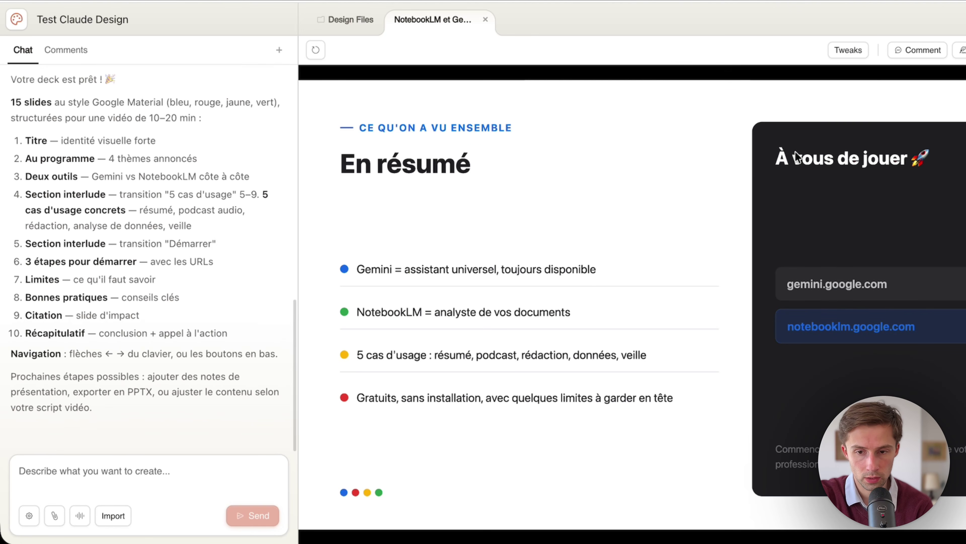
# Step: Send Claude the comment "met en rouge" on the "En résumé" heading and reload the deck with the new version
pyautogui.click(917, 50)
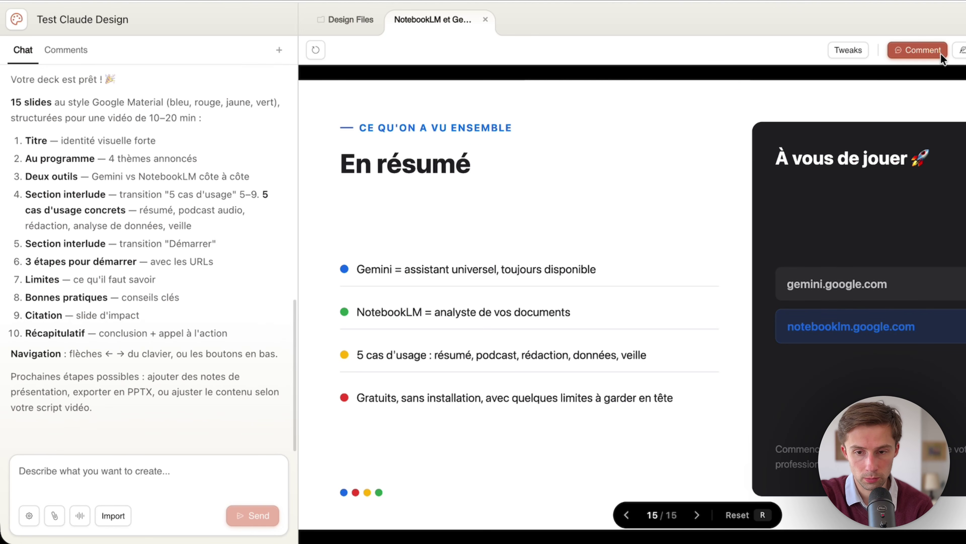
pyautogui.click(916, 159)
pyautogui.click(964, 192)
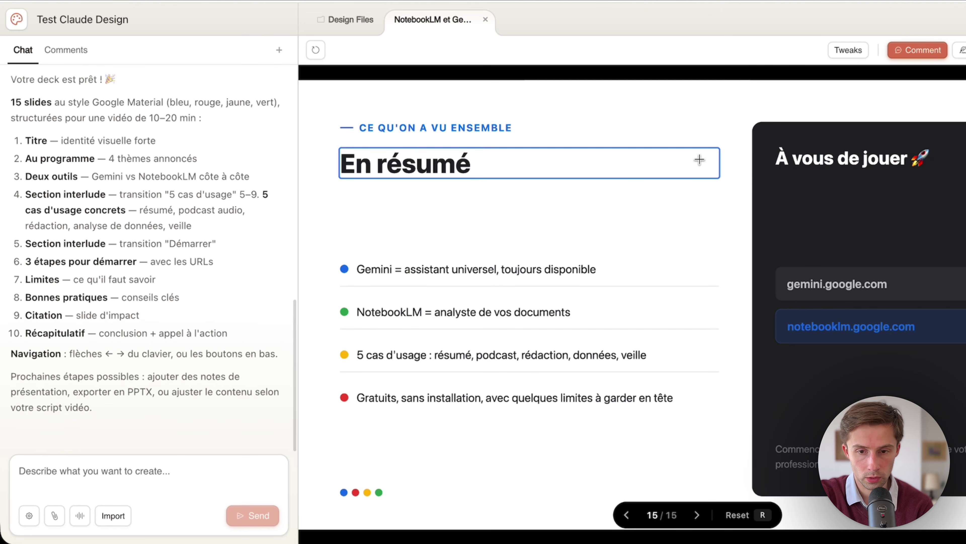
pyautogui.click(624, 518)
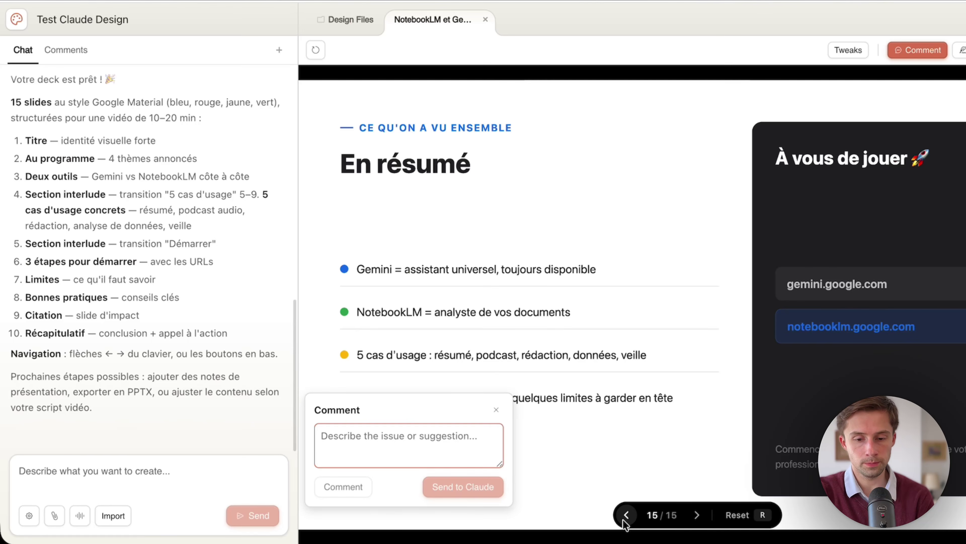
pyautogui.click(626, 518)
pyautogui.click(532, 272)
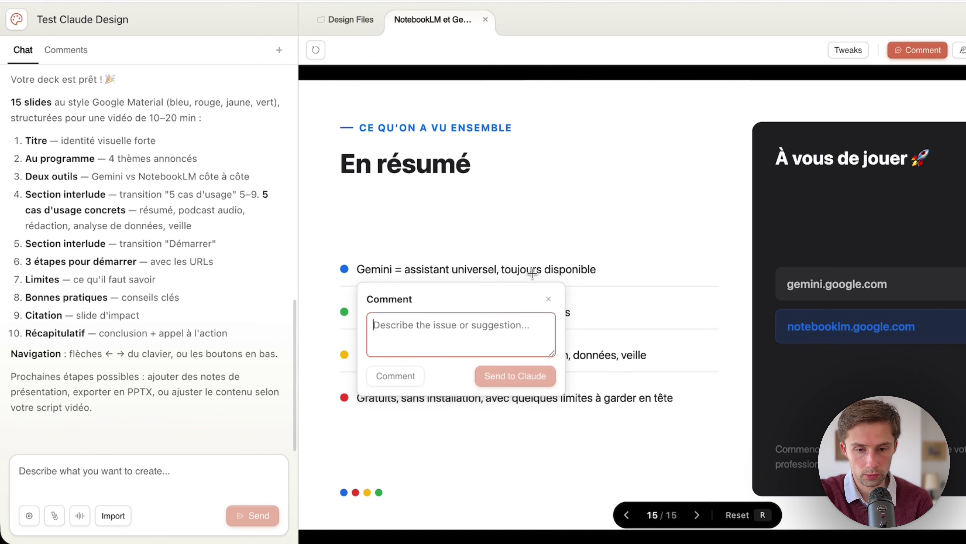
pyautogui.click(446, 172)
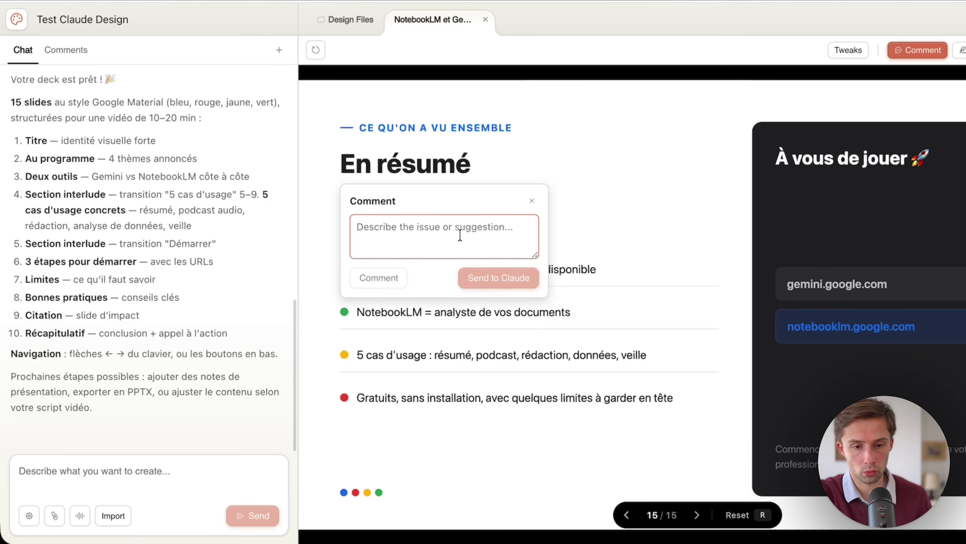
pyautogui.write('met en rouge')
pyautogui.click(498, 282)
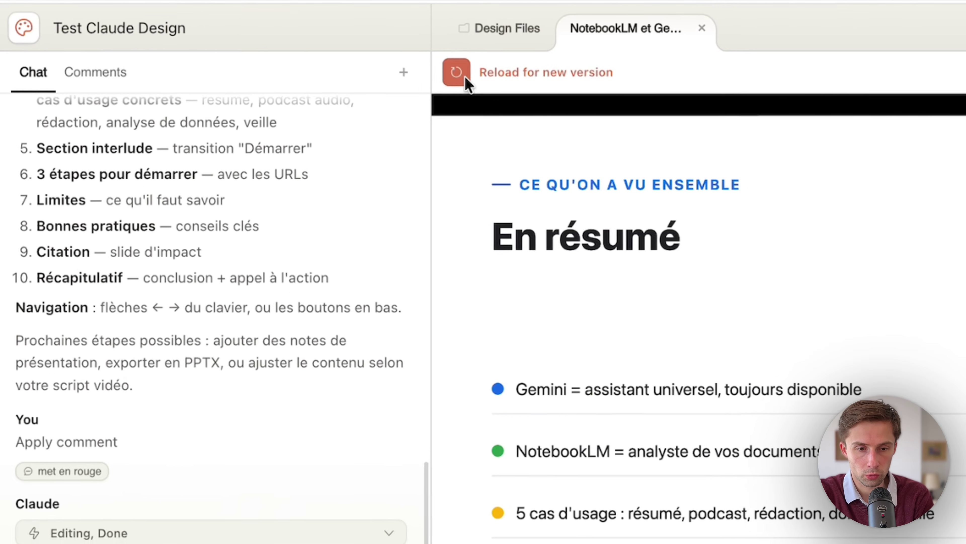
pyautogui.click(317, 51)
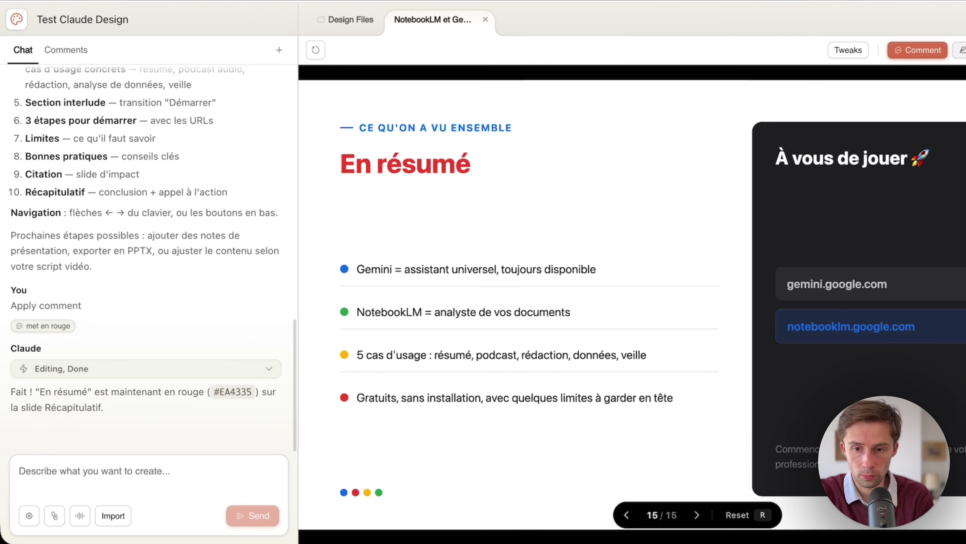
# Step: Examine the page's background colour and font choices in Edit mode without changing them
pyautogui.click(964, 52)
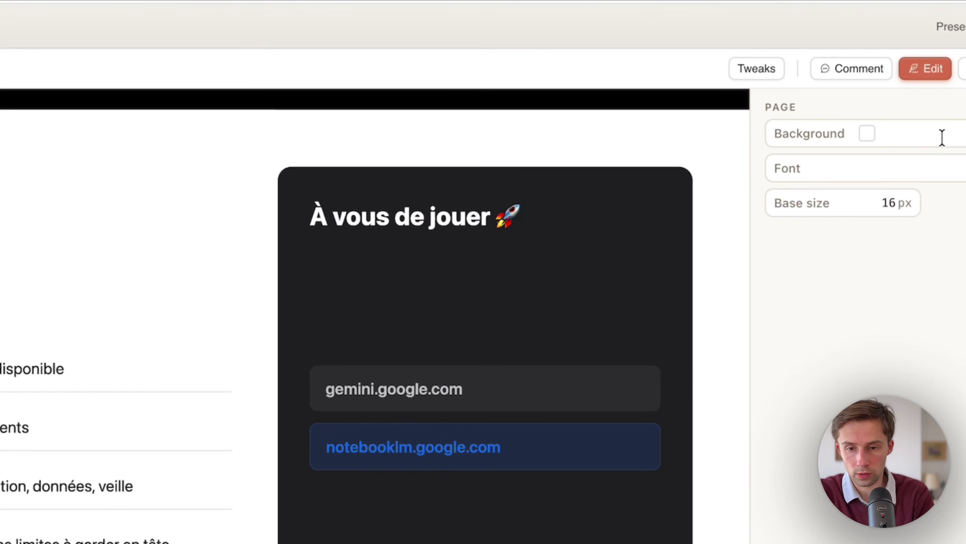
pyautogui.click(867, 134)
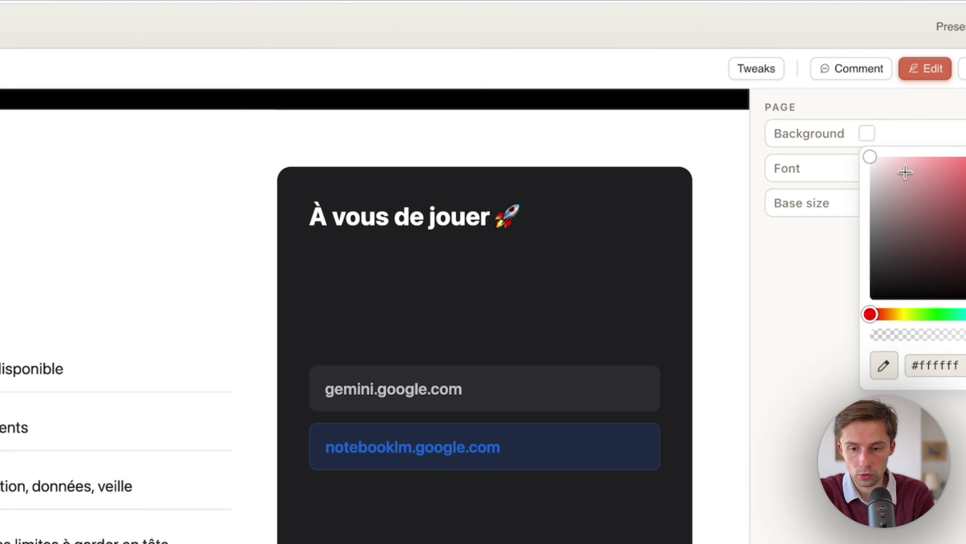
pyautogui.click(781, 266)
pyautogui.click(913, 118)
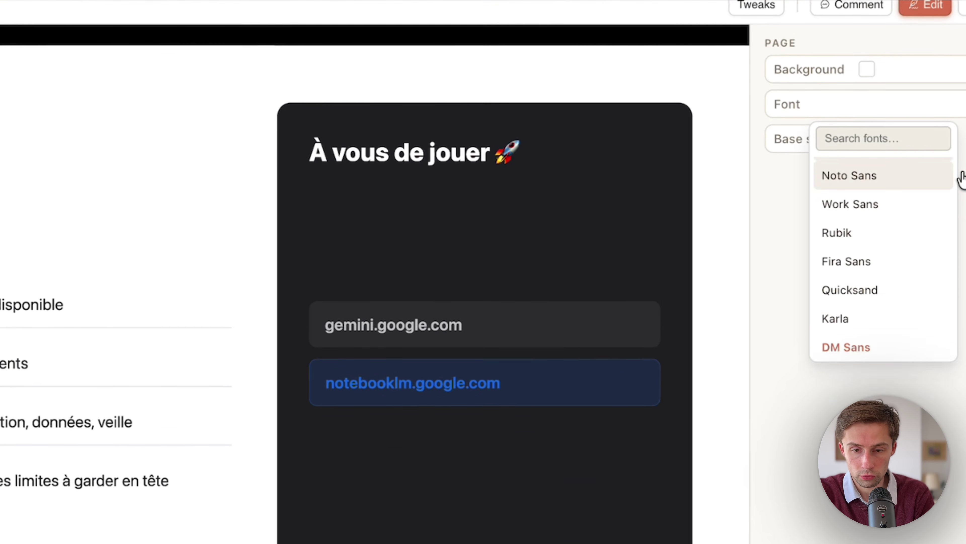
pyautogui.click(963, 178)
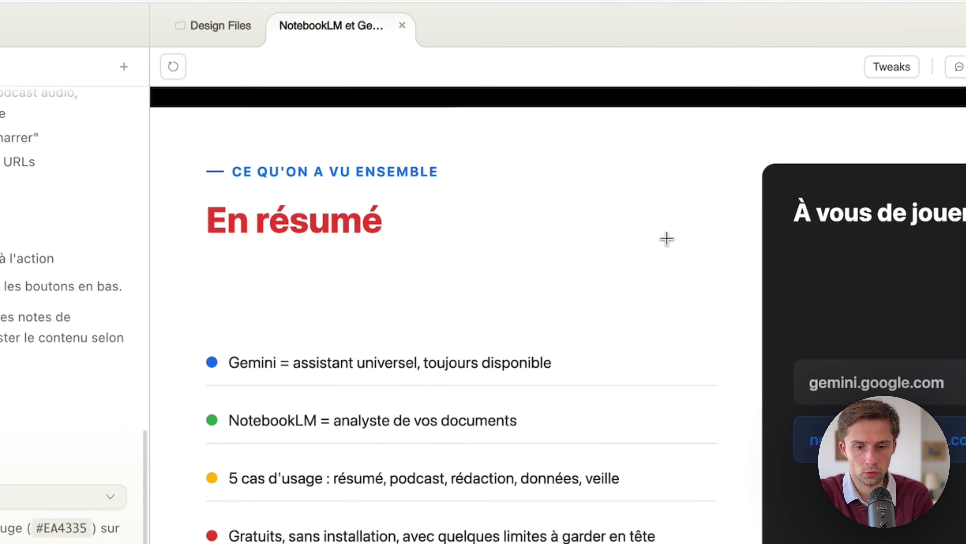
# Step: Try freehand red annotation strokes beside the "En résumé" heading, and discard the drawing
pyautogui.moveTo(521, 188)
pyautogui.mouseDown()
pyautogui.moveTo(459, 218)
pyautogui.moveTo(586, 156)
pyautogui.mouseUp()
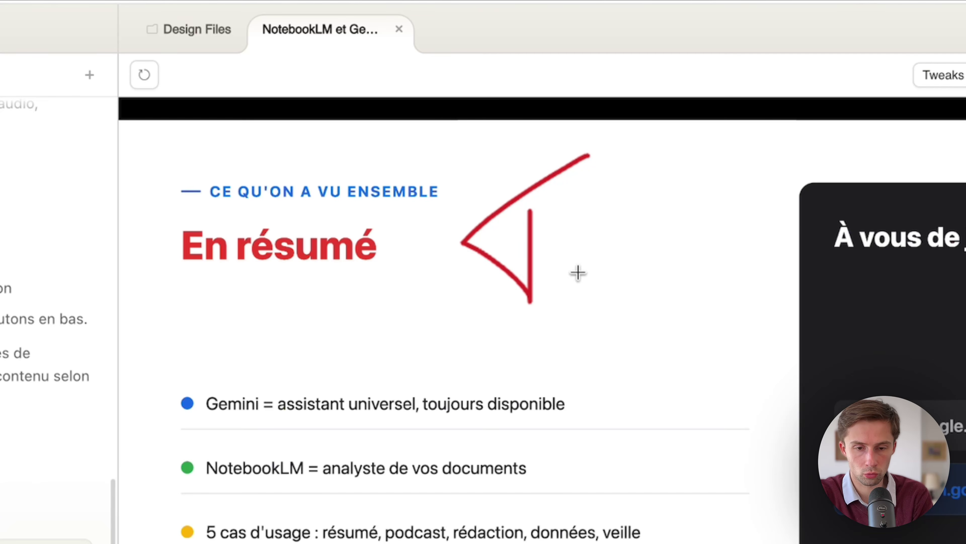
pyautogui.moveTo(539, 276); pyautogui.dragTo(555, 268)
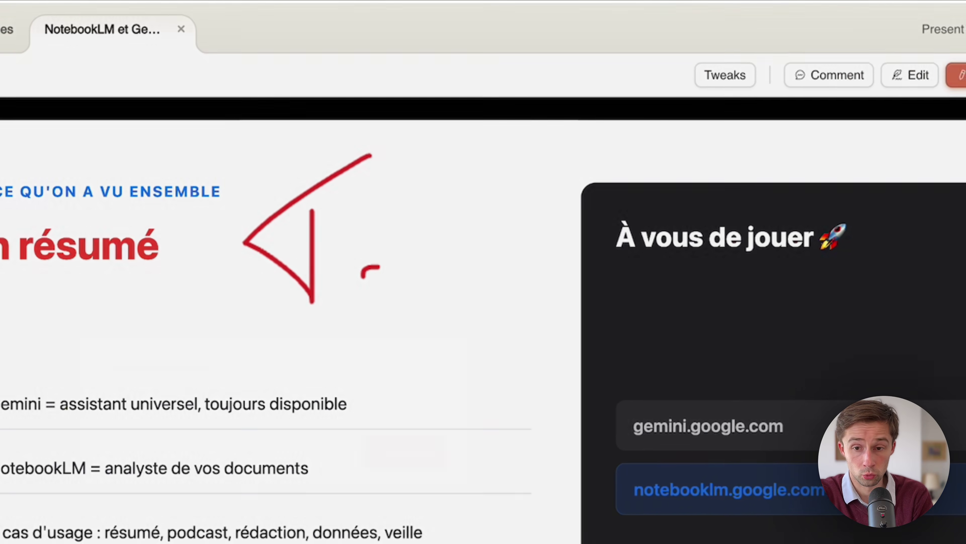
pyautogui.click(961, 75)
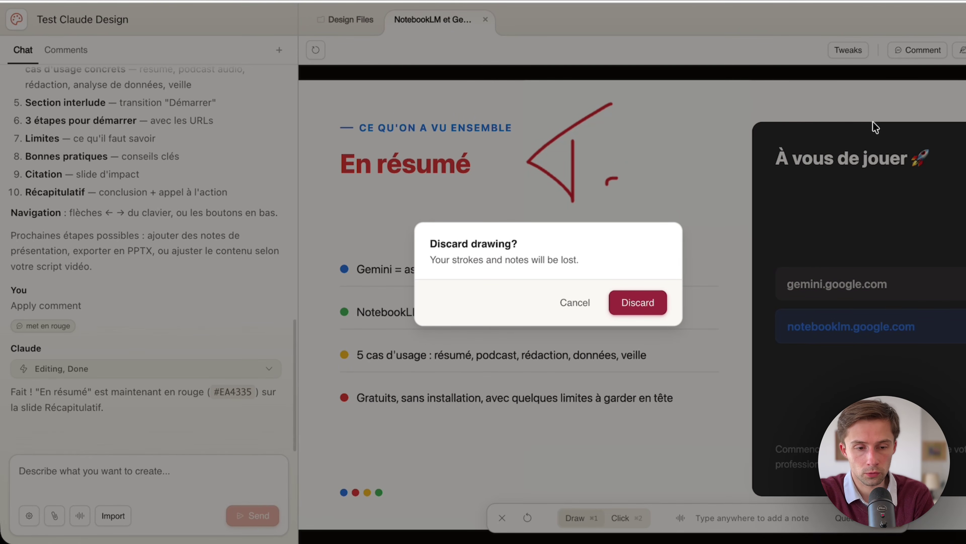
pyautogui.click(638, 303)
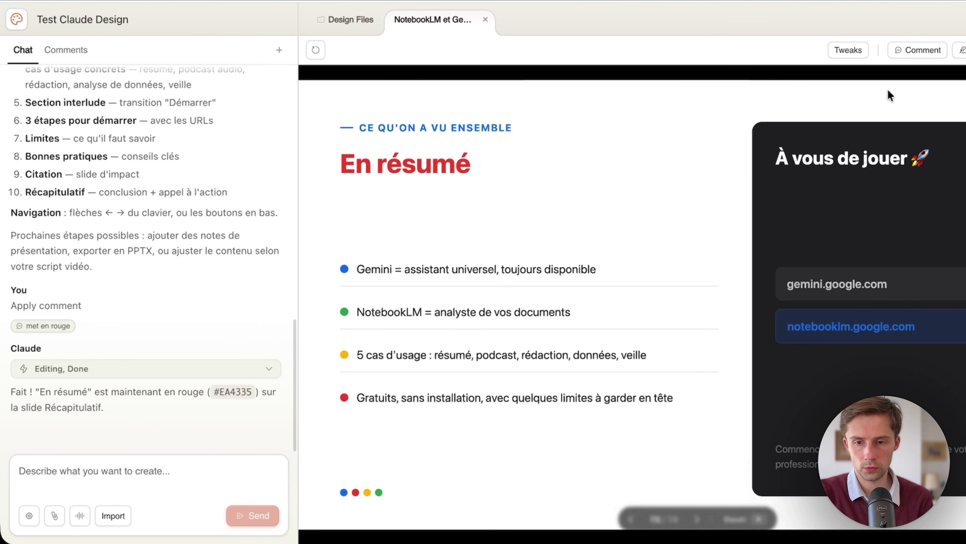
# Step: Look over the deck's sharing and export options, including the teammate access levels
pyautogui.click(962, 24)
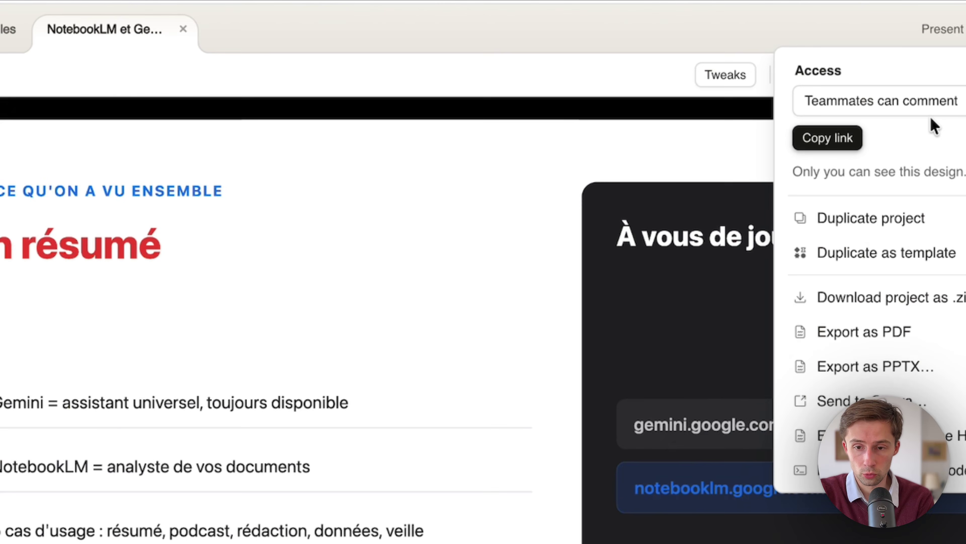
pyautogui.click(953, 71)
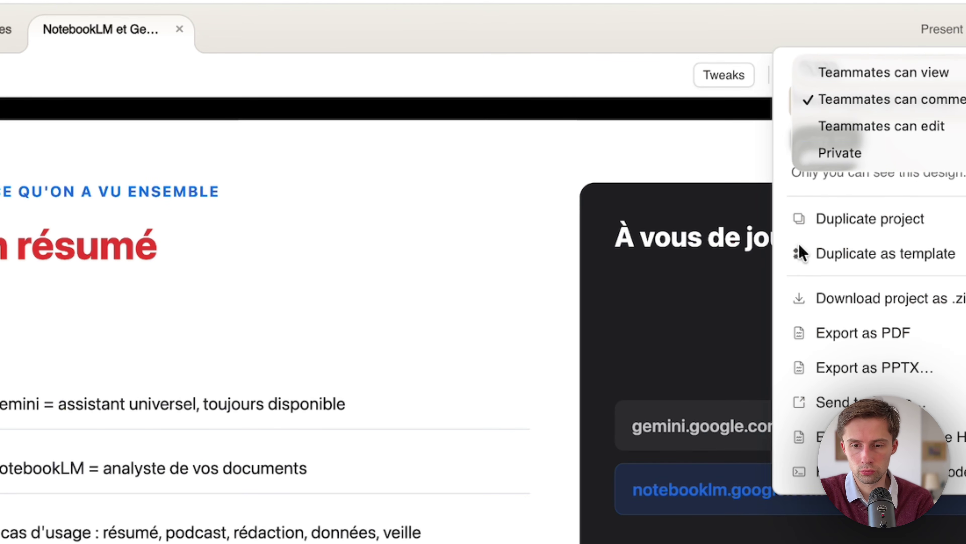
pyautogui.click(736, 108)
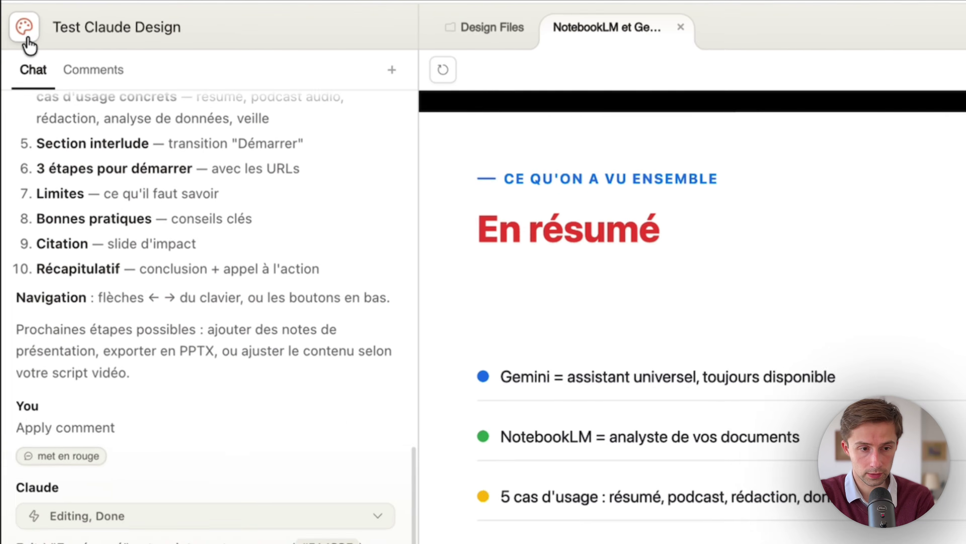
# Step: Return to the projects home page and inspect the design system choices for starting a project from the Animation template
pyautogui.click(18, 23)
pyautogui.click(269, 63)
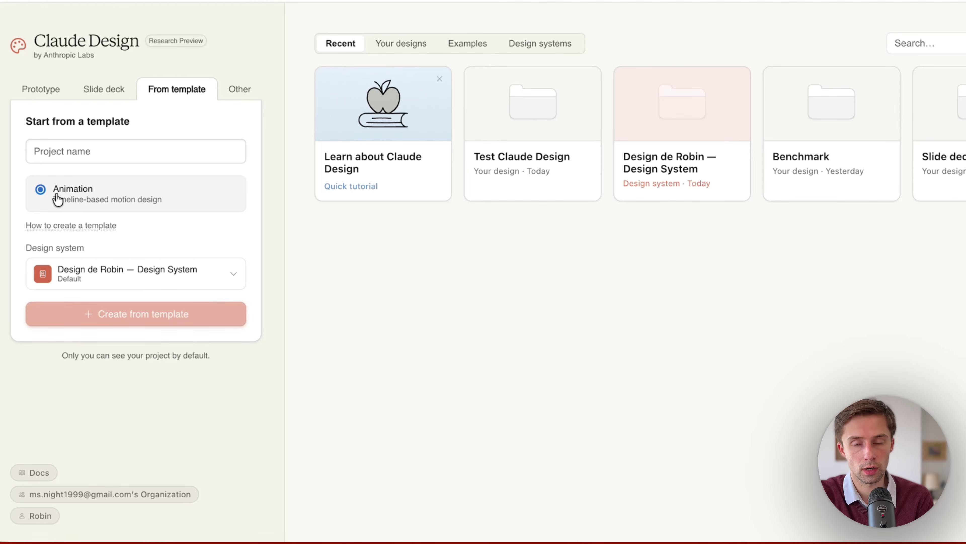
pyautogui.click(156, 268)
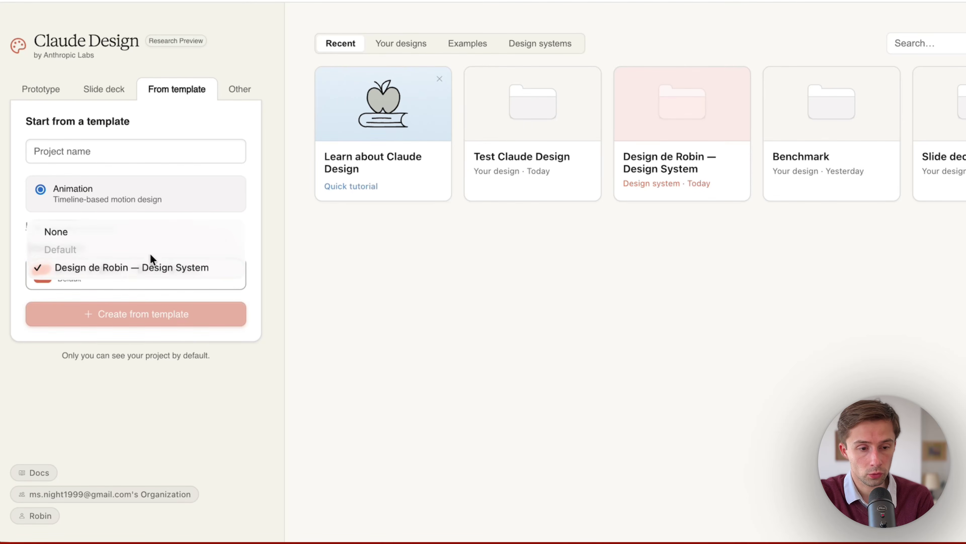
pyautogui.click(210, 263)
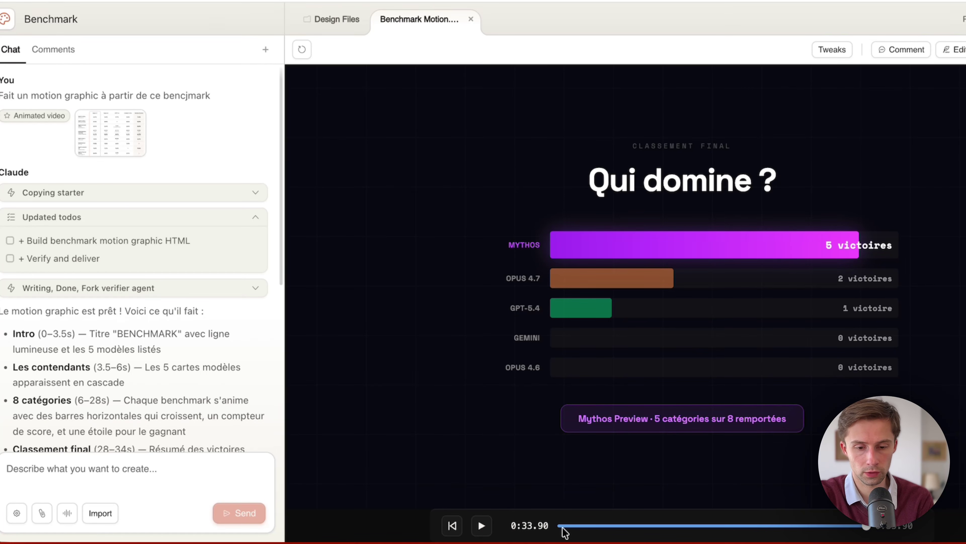
# Step: Replay the Benchmark motion graphic from the start, and look over its tweak, comment and edit options without changing anything
pyautogui.moveTo(564, 531); pyautogui.dragTo(551, 536)
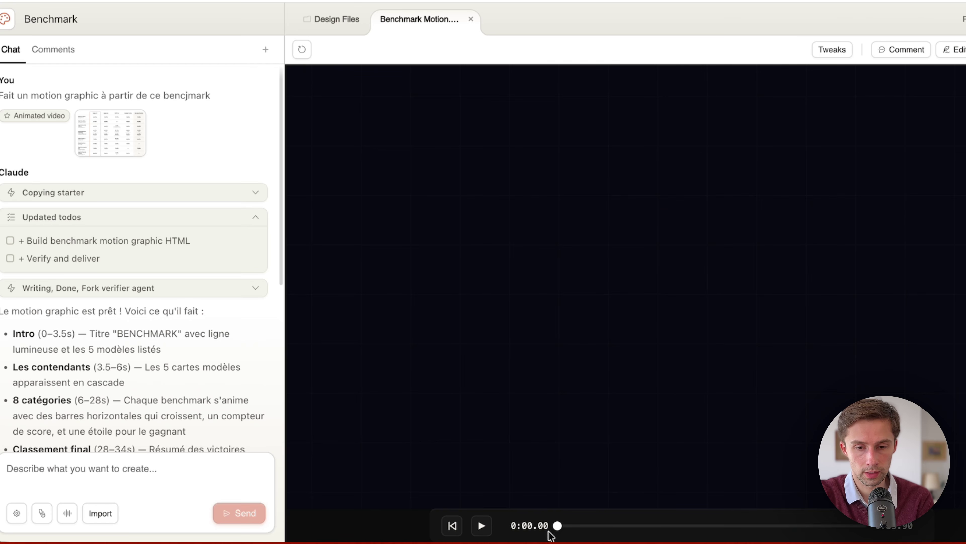
pyautogui.click(483, 526)
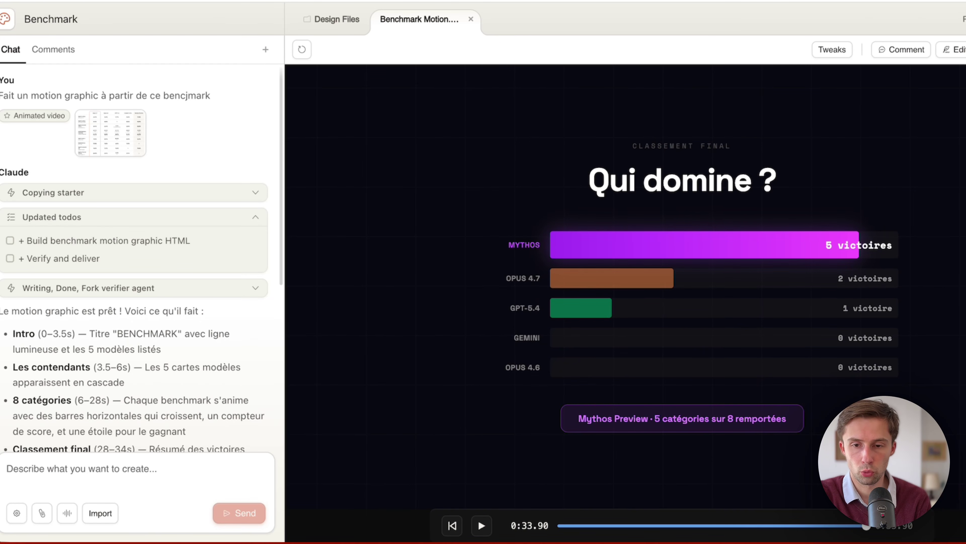
pyautogui.click(848, 56)
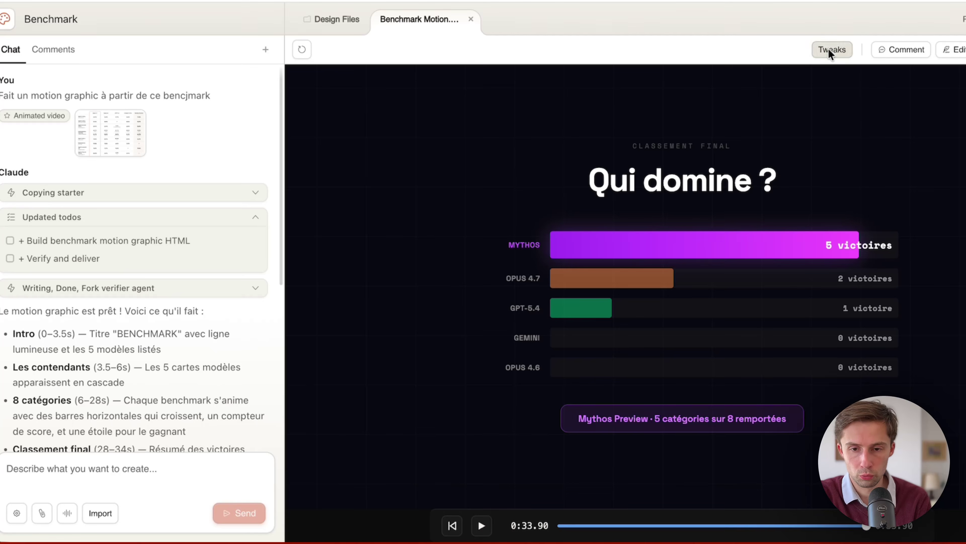
pyautogui.click(897, 50)
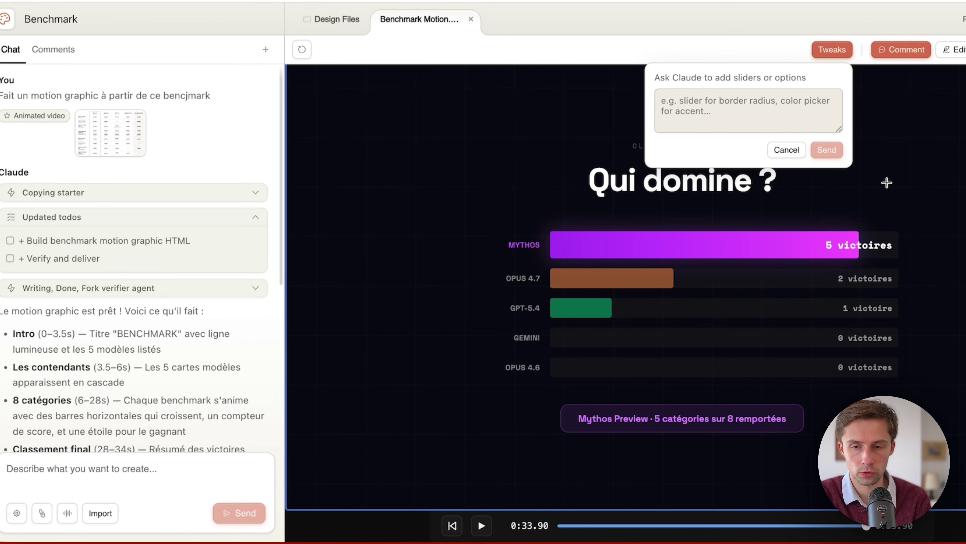
pyautogui.click(953, 50)
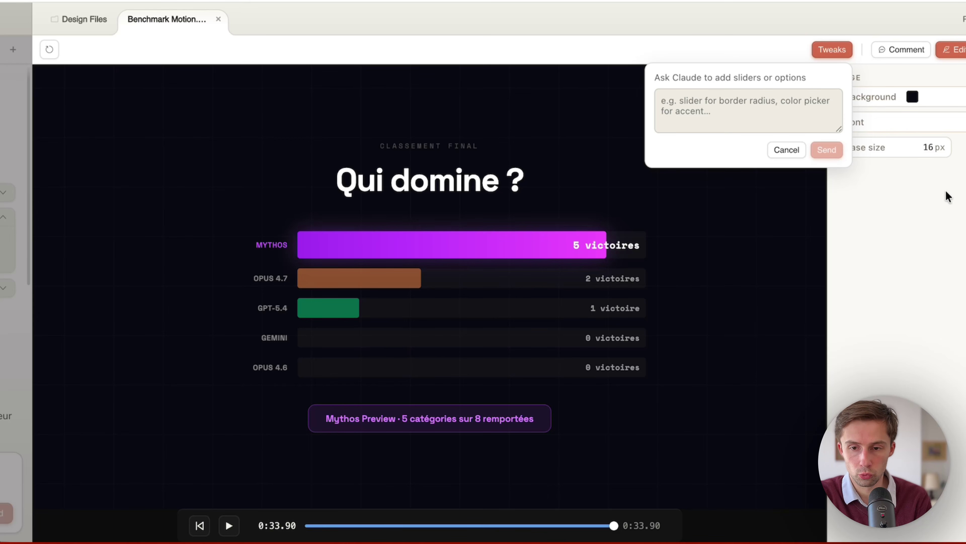
pyautogui.click(787, 150)
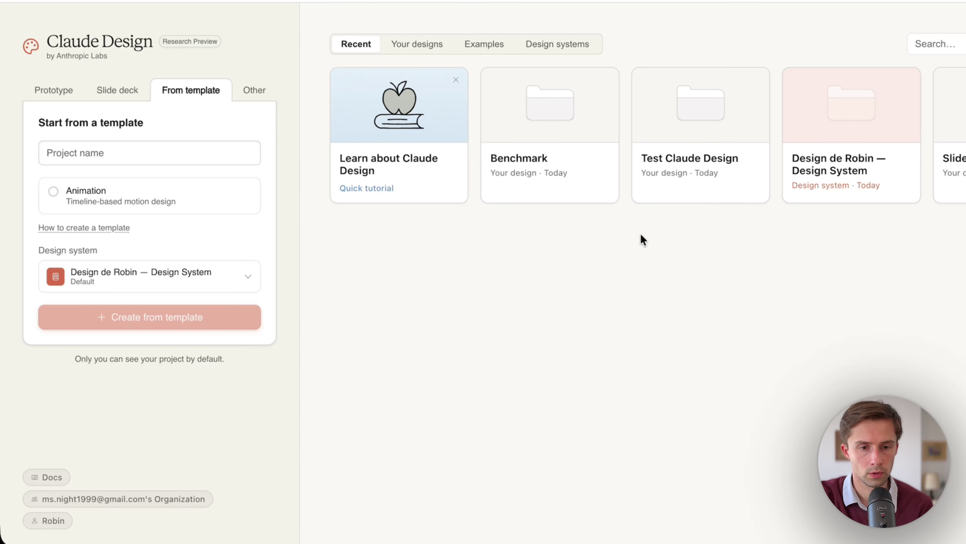
# Step: Return to the projects home page and compare the setup options of the Other, From template and Prototype project types
pyautogui.click(51, 94)
pyautogui.click(255, 95)
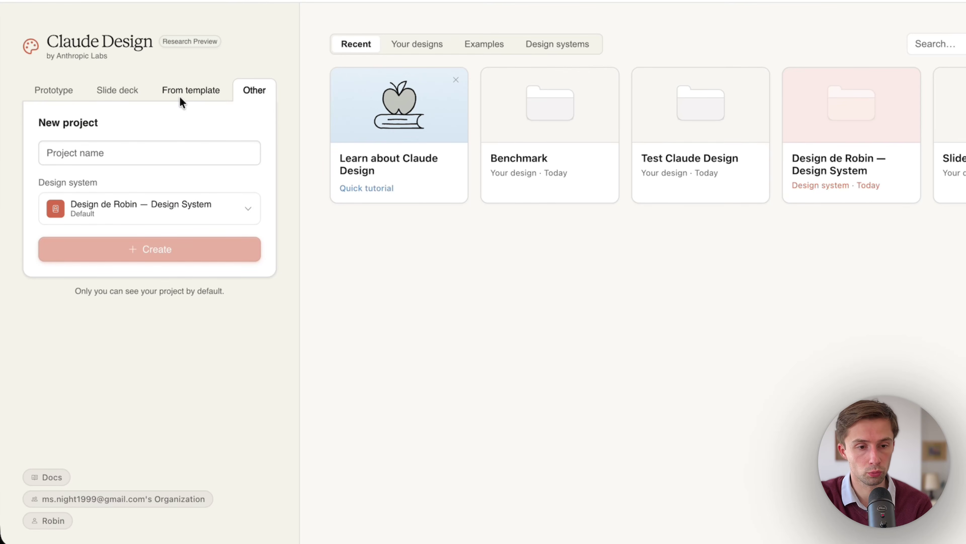
pyautogui.click(187, 91)
pyautogui.click(53, 91)
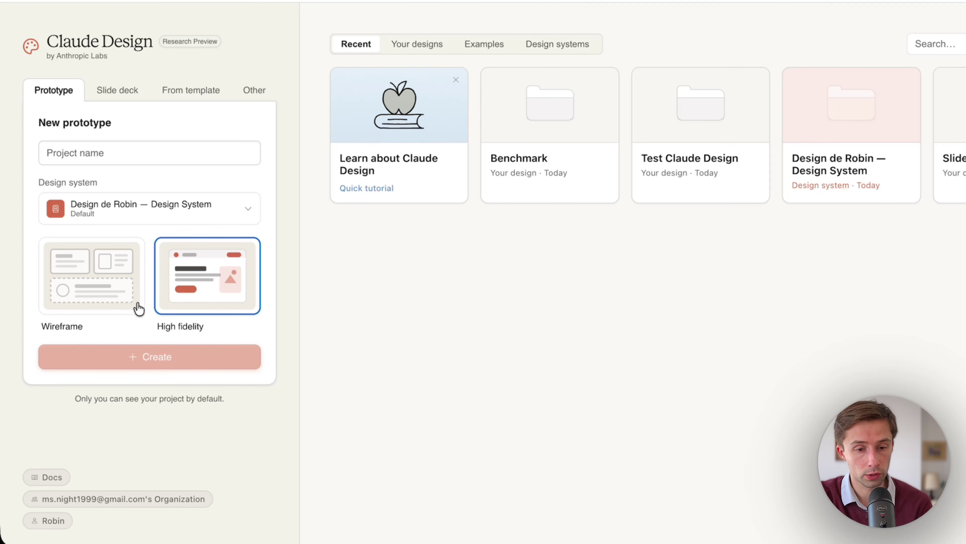
# Step: Browse the Examples gallery from the text particles down to the calculator kit to see which designs have reusable prompts
pyautogui.click(470, 48)
pyautogui.scroll(-5, 572, 241)
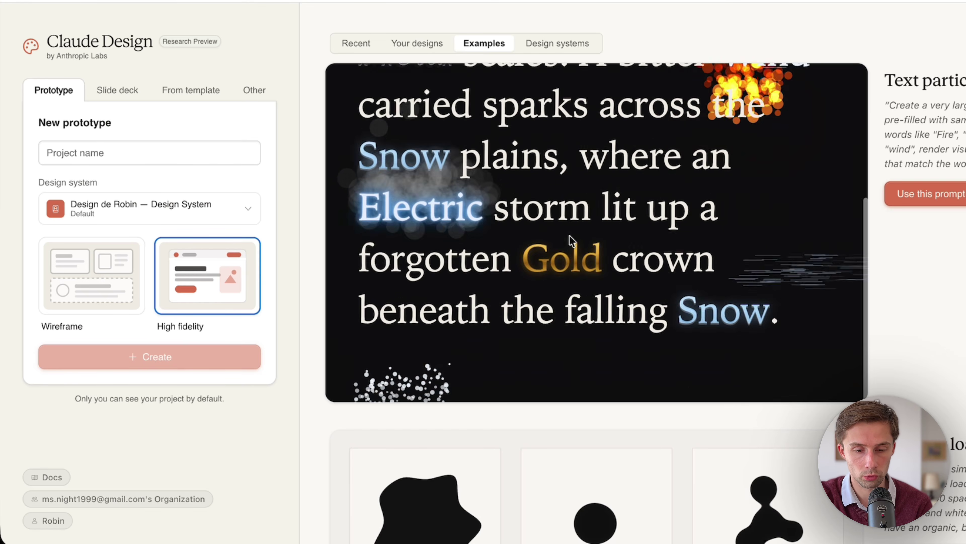
pyautogui.scroll(-15, 572, 240)
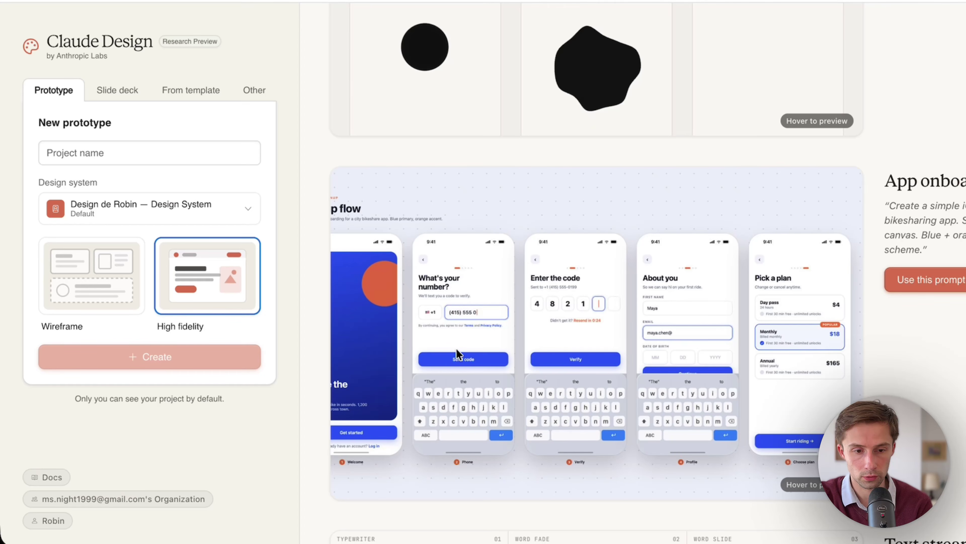
pyautogui.click(254, 91)
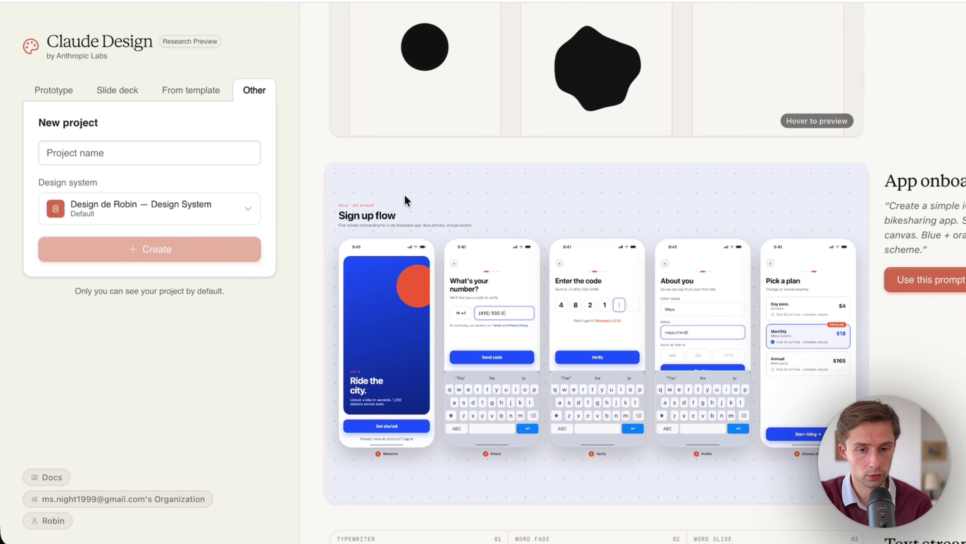
pyautogui.scroll(-12, 318, 255)
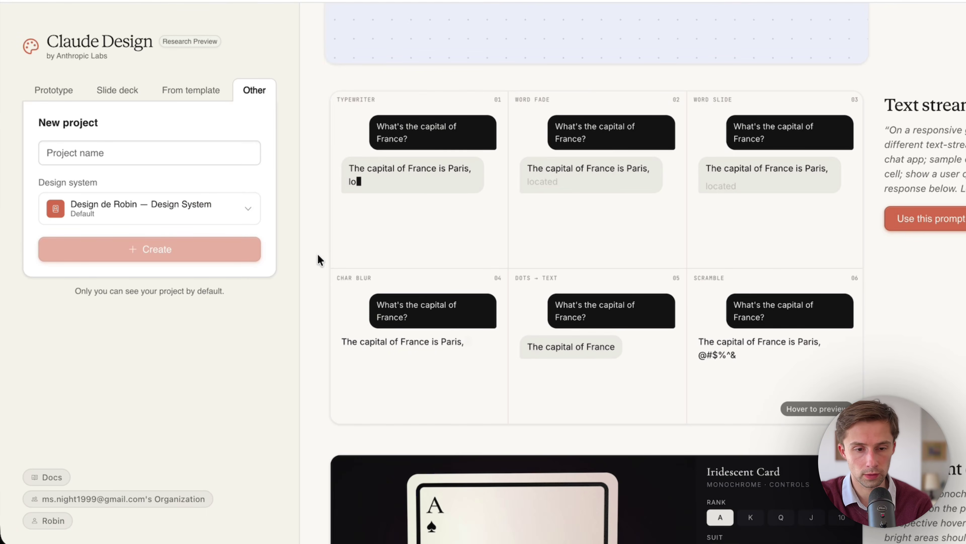
pyautogui.scroll(-2, 320, 260)
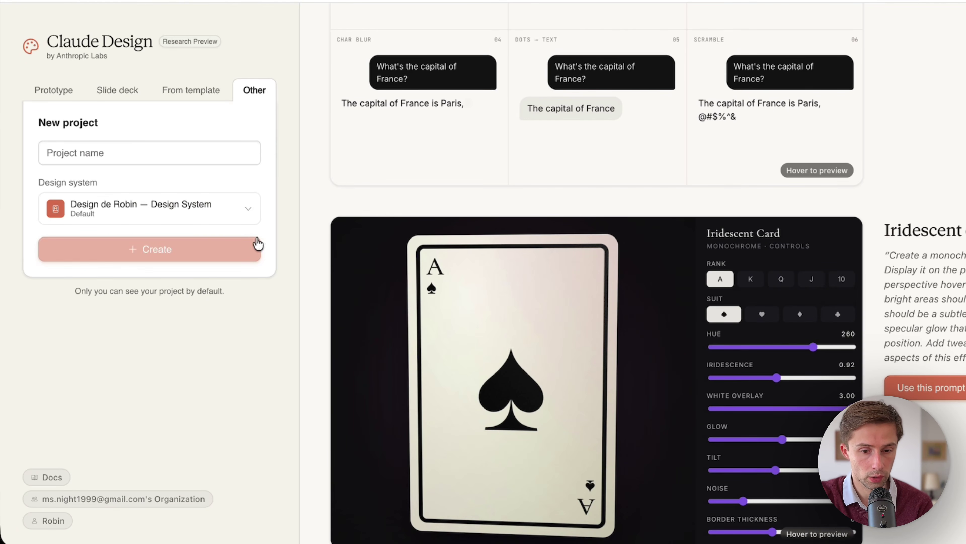
pyautogui.scroll(-5, 343, 263)
pyautogui.scroll(-15, 550, 271)
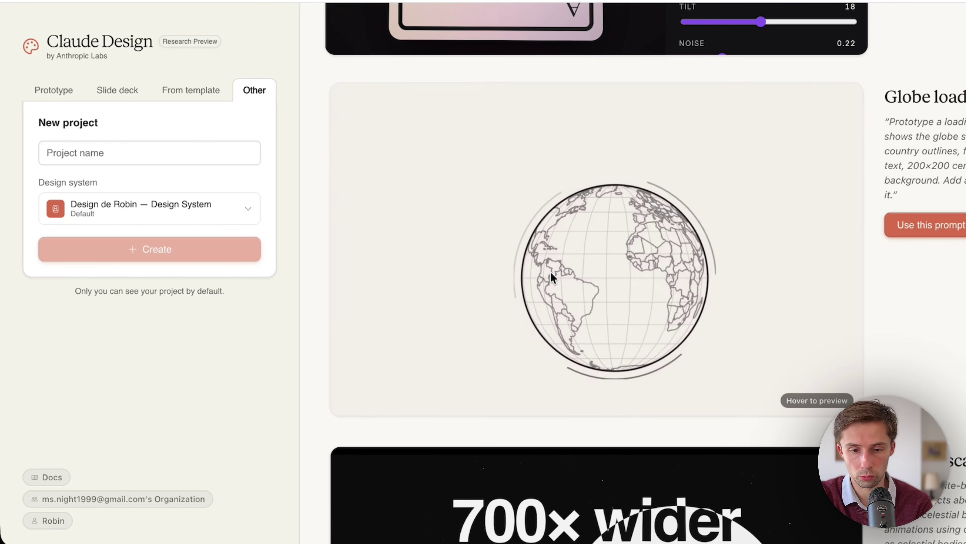
pyautogui.scroll(-20, 551, 276)
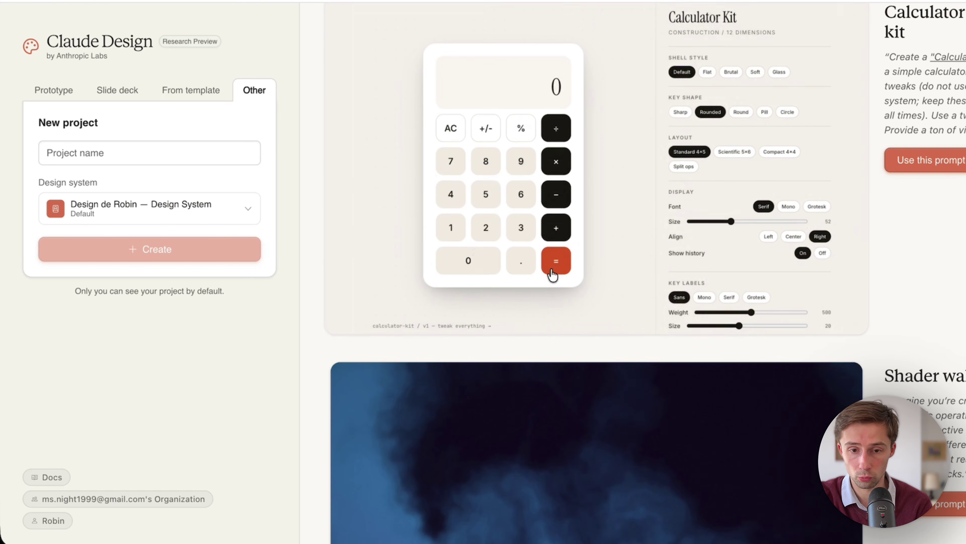
# Step: Go back up the examples to the text-streaming one and examine its Typewriter, Word Fade, Word Slide and Char Blur variants
pyautogui.scroll(15, 599, 129)
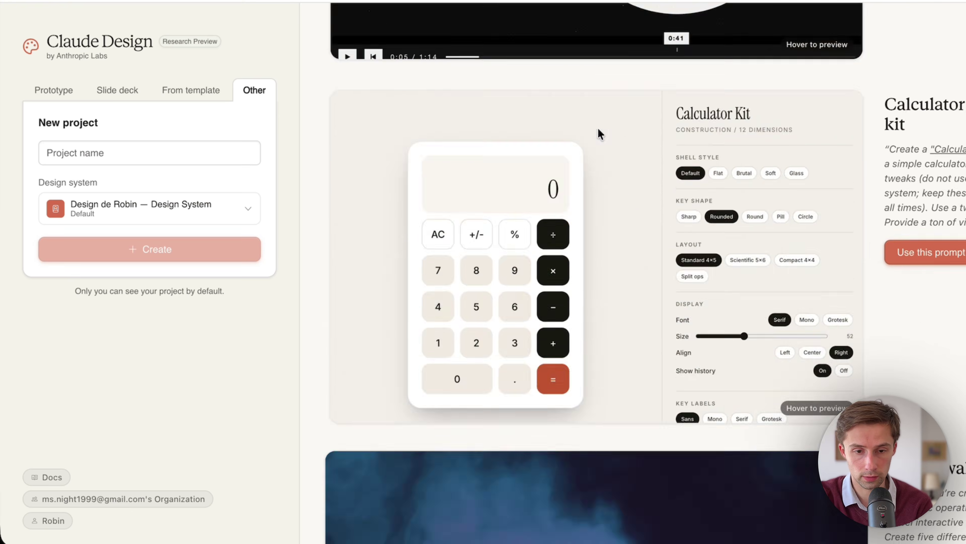
pyautogui.scroll(10, 599, 131)
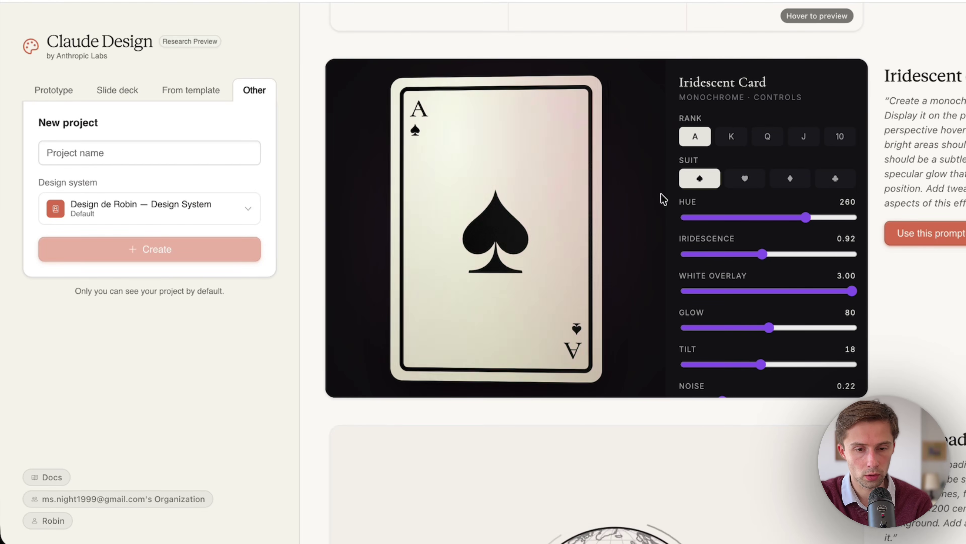
pyautogui.scroll(10, 529, 257)
pyautogui.moveTo(622, 236)
pyautogui.scroll(-3, 622, 236)
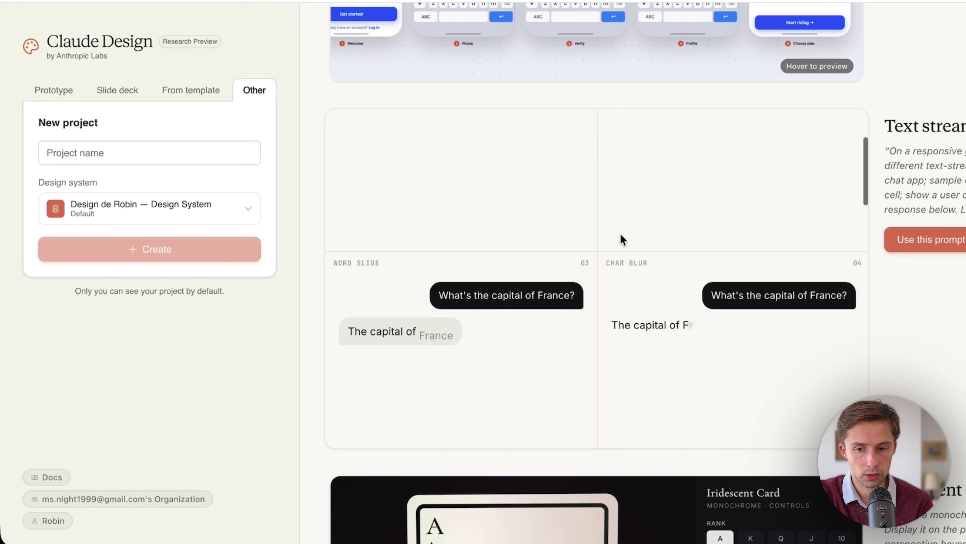
pyautogui.scroll(3, 599, 167)
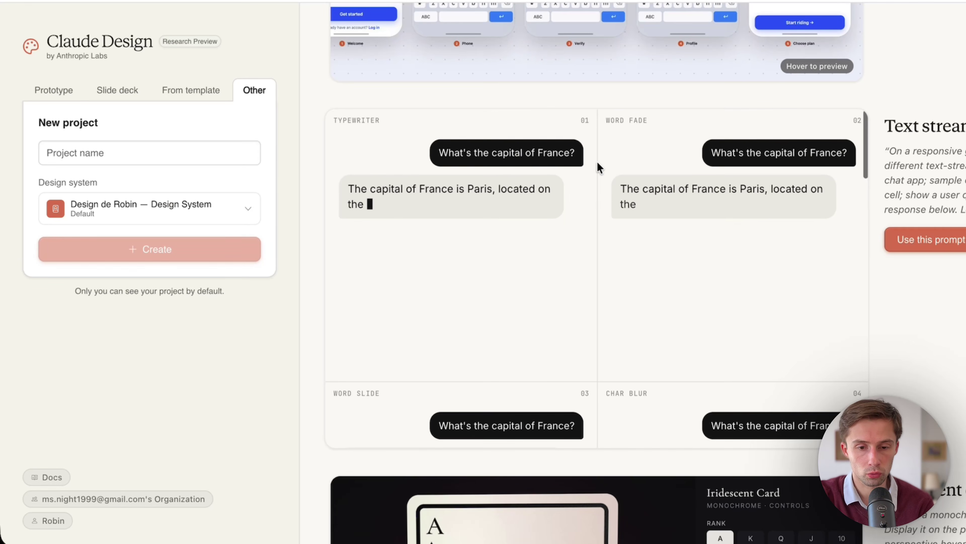
pyautogui.scroll(5, 598, 167)
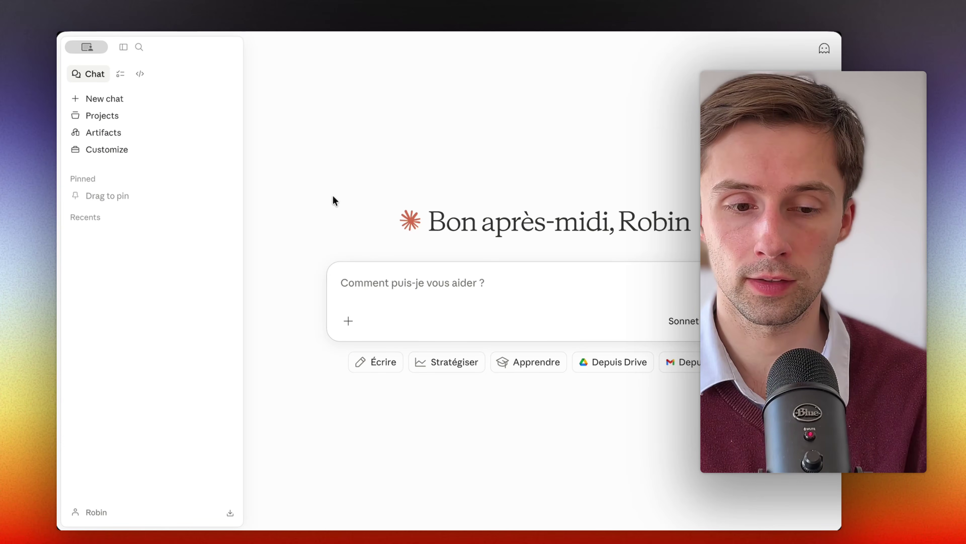
# Step: Switch to the main Claude app and examine the plan's usage limits in the account settings, including the weekly Claude Design limit
pyautogui.click(97, 507)
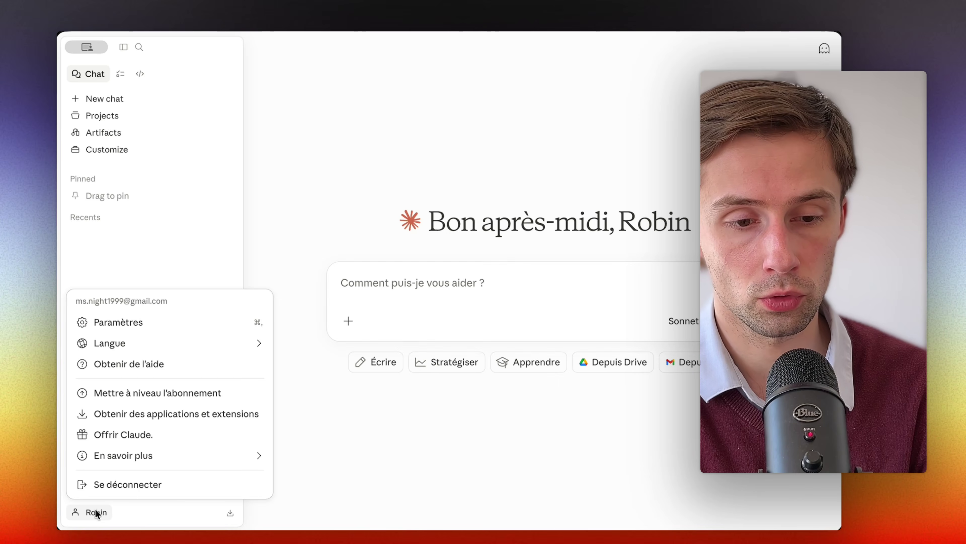
pyautogui.click(153, 325)
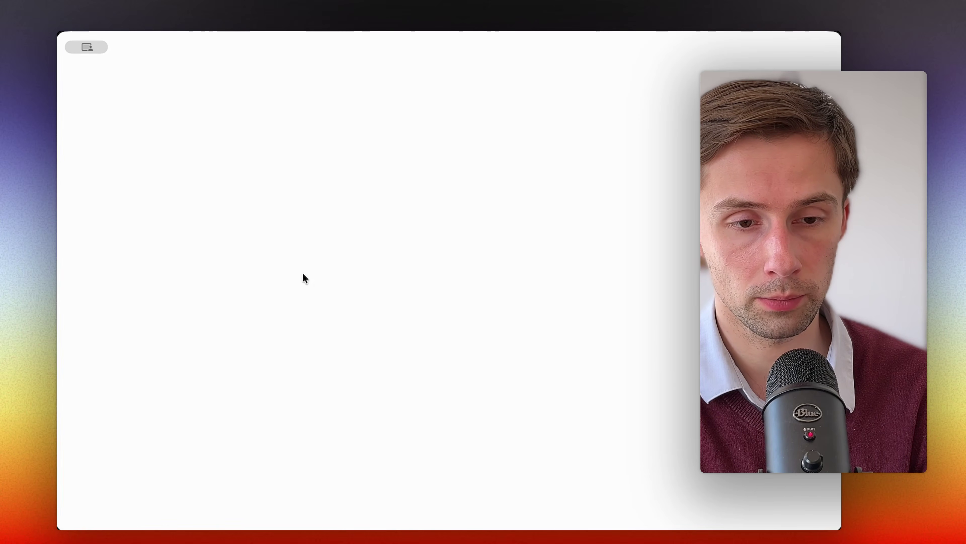
pyautogui.click(122, 191)
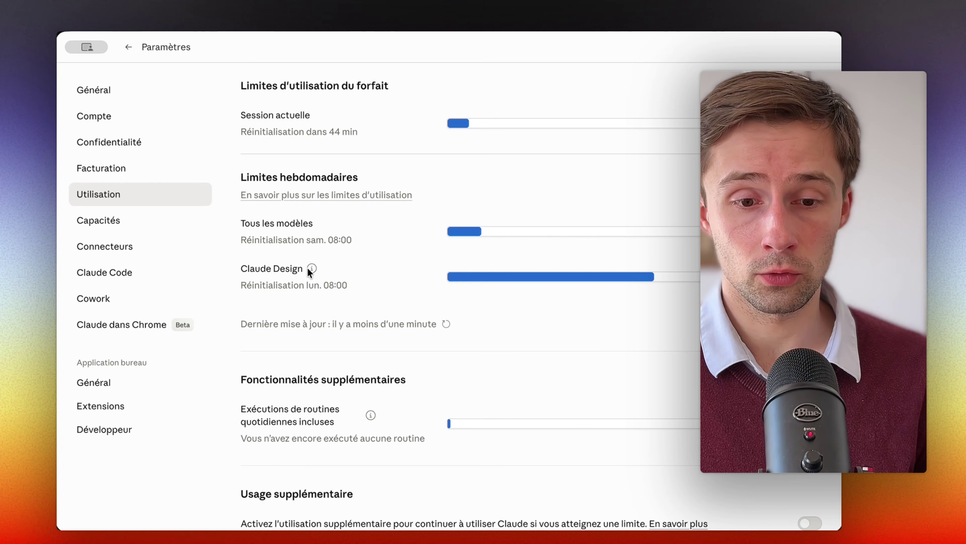
pyautogui.scroll(-3, 439, 463)
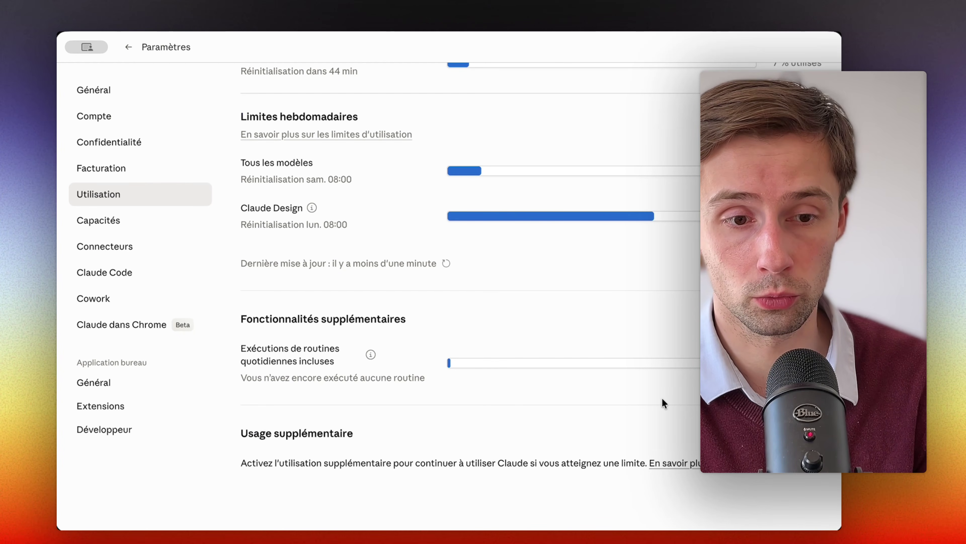
pyautogui.scroll(3, 647, 381)
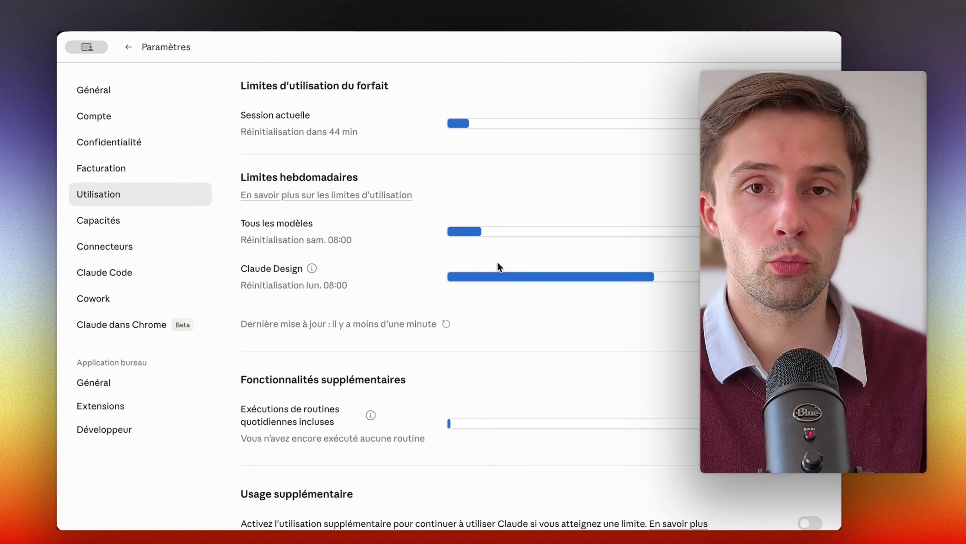